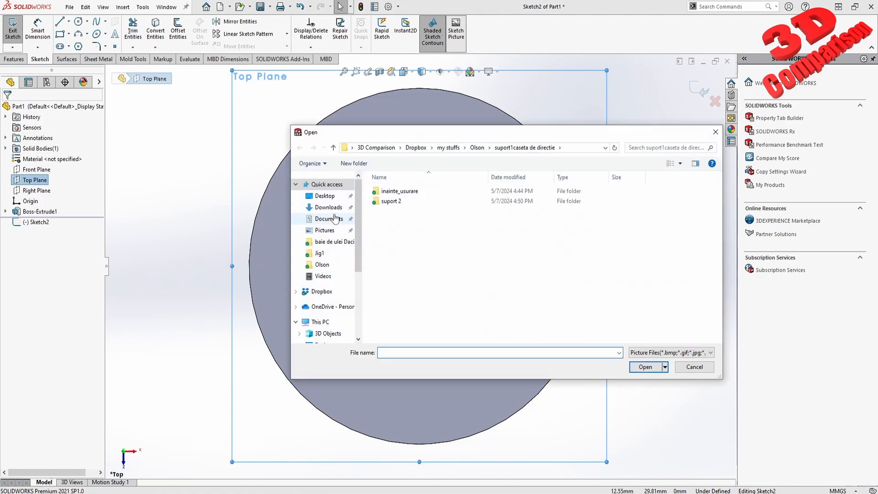
- Insert the "logo" picture from the Desktop folder into the Top Plane sketch
double_click(503, 236)
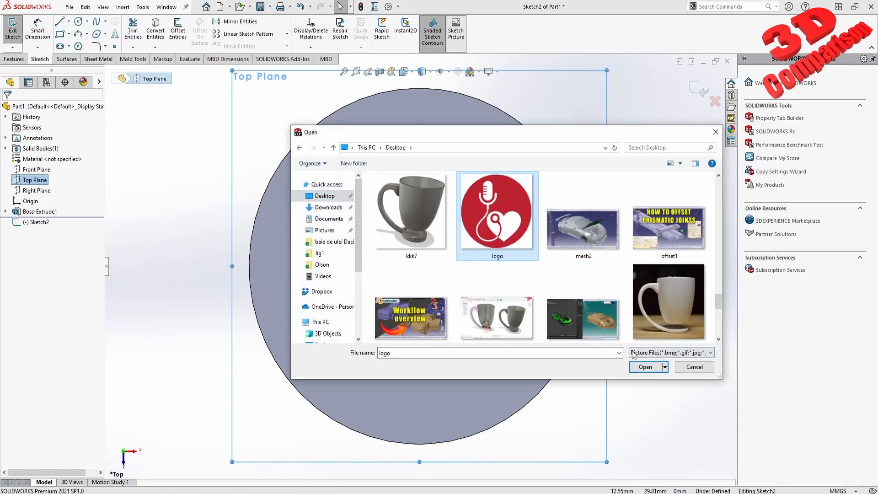
double_click(518, 309)
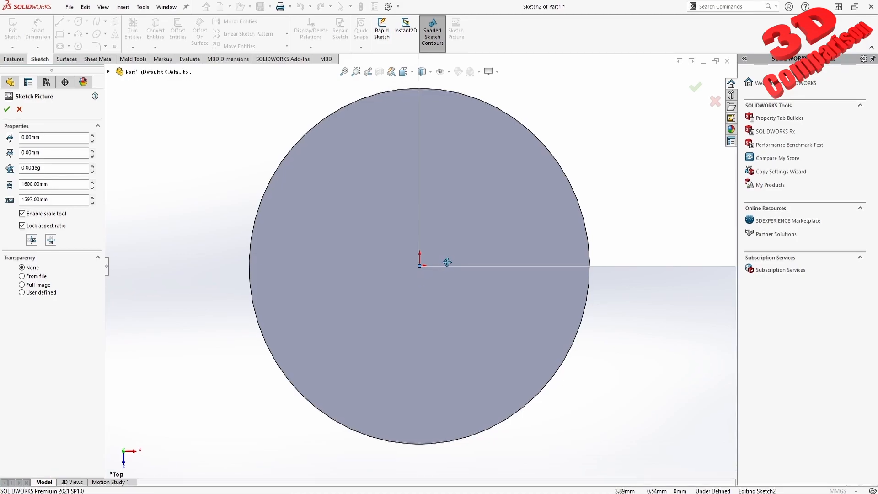
scroll(526, 194, down, 2)
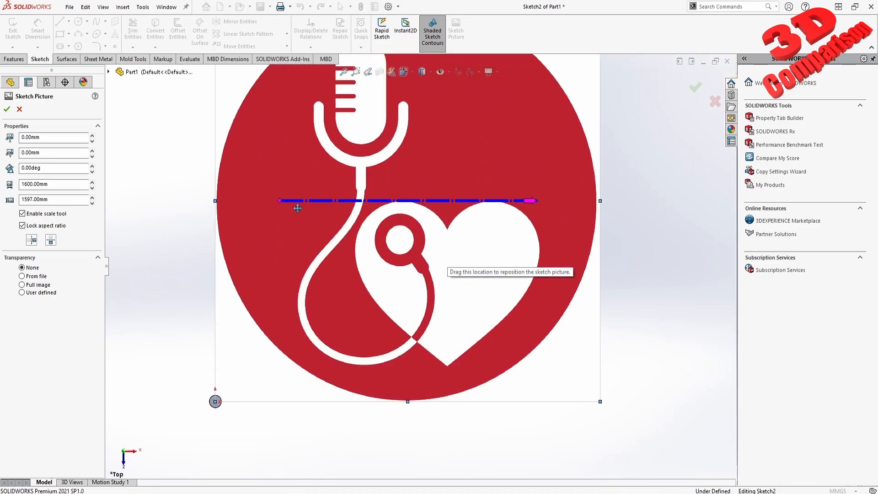
- Stretch the picture's scale line across the full width of the logo and set its length to 50 mm
drag(280, 200, 218, 200)
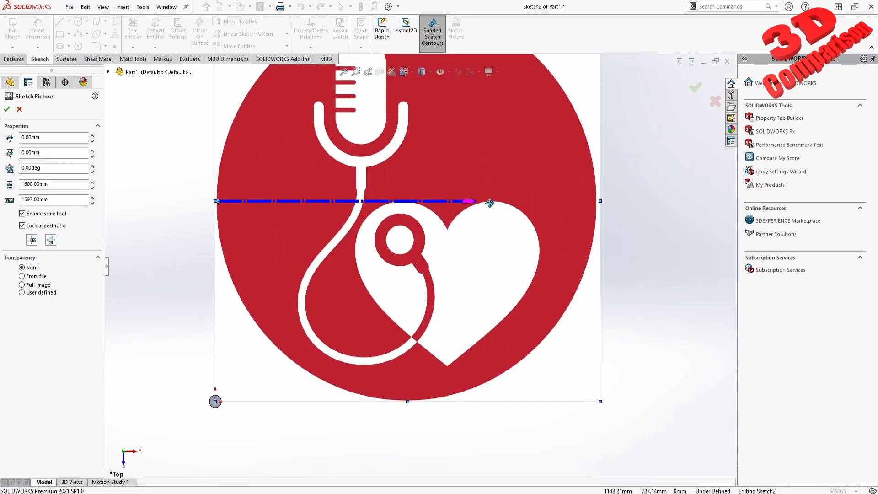
drag(475, 201, 600, 201)
text(50)
key(Return)
scroll(428, 286, up, 10)
scroll(437, 169, down, 5)
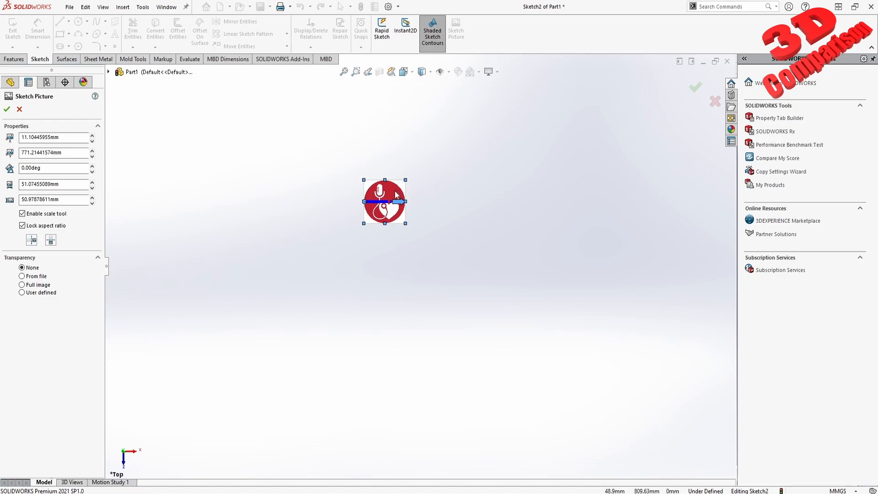
- Set the sketch picture's horizontal and vertical position to 0 mm
drag(390, 211, 393, 401)
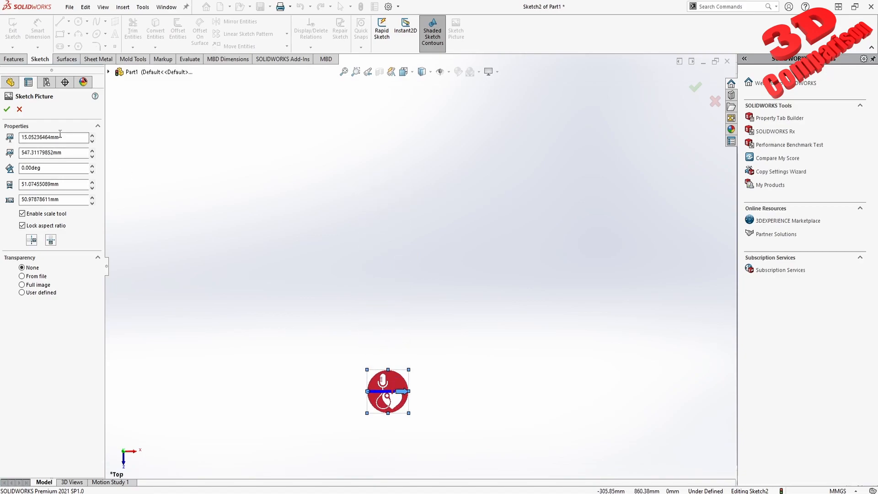
key(Tab)
text(0)
key(Tab)
scroll(411, 320, up, 8)
scroll(403, 309, down, 10)
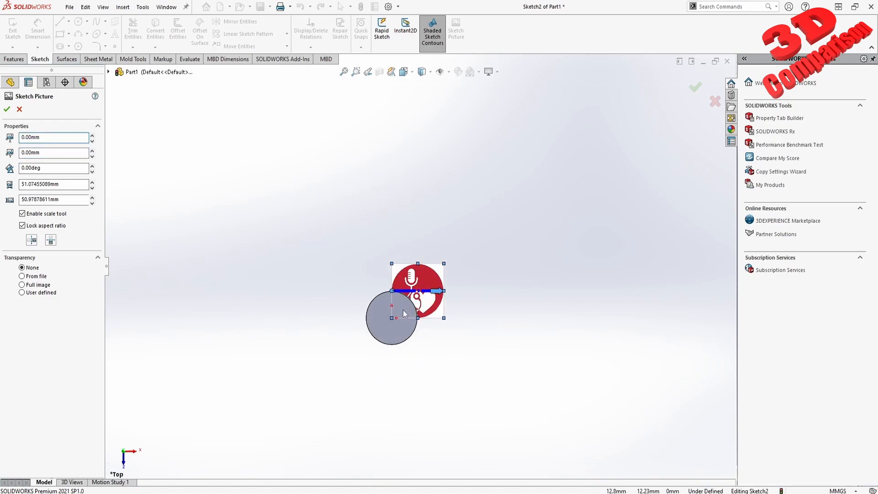
- Centre the logo picture on the disc, with aspect ratio unlocked, size 50 by 50 mm and X and Y positions at -25 mm
mouse_move(475, 216)
mouse_down()
mouse_move(424, 240)
mouse_move(410, 284)
mouse_up()
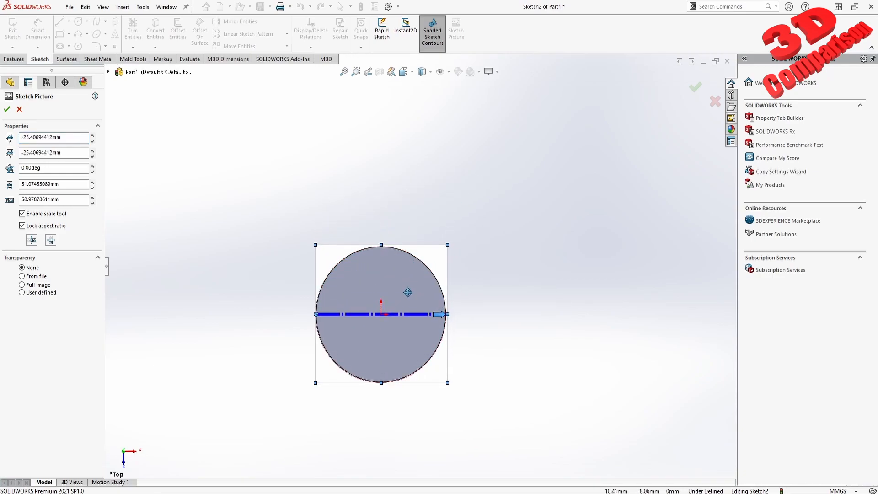
scroll(408, 292, down, 5)
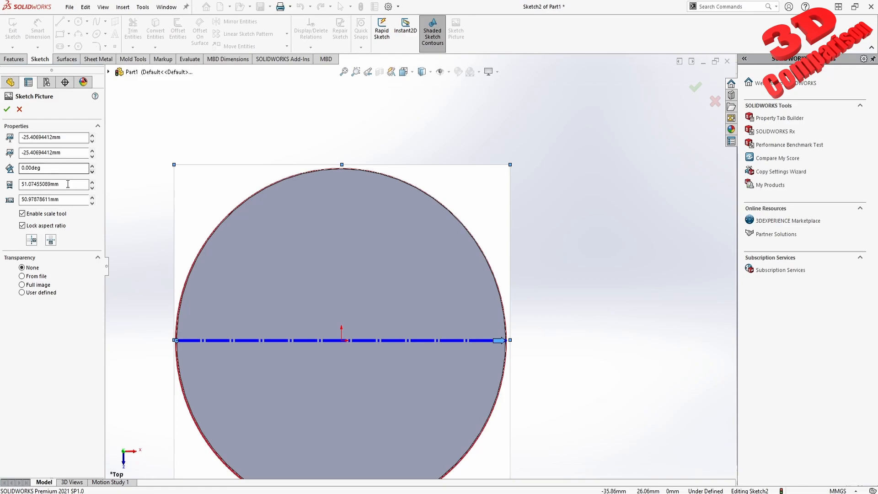
text(5)
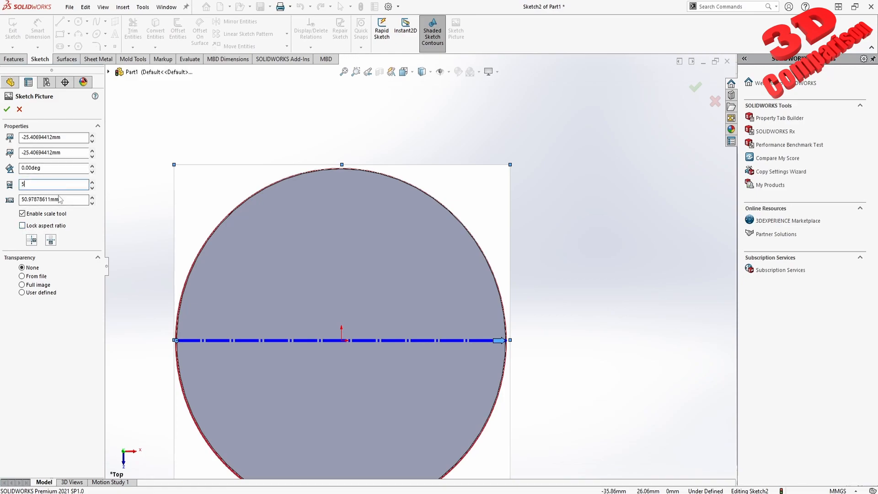
text(0)
key(Tab)
text(50)
click(71, 153)
text(-25)
key(Return)
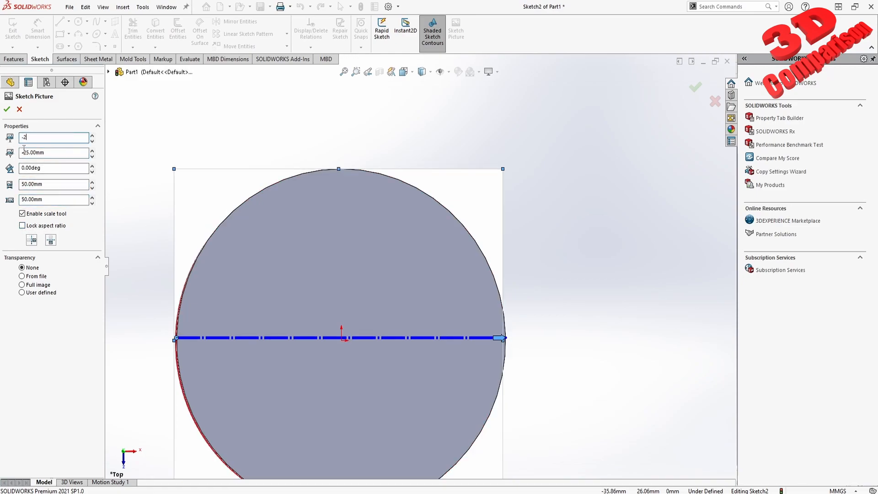
click(49, 168)
key(Return)
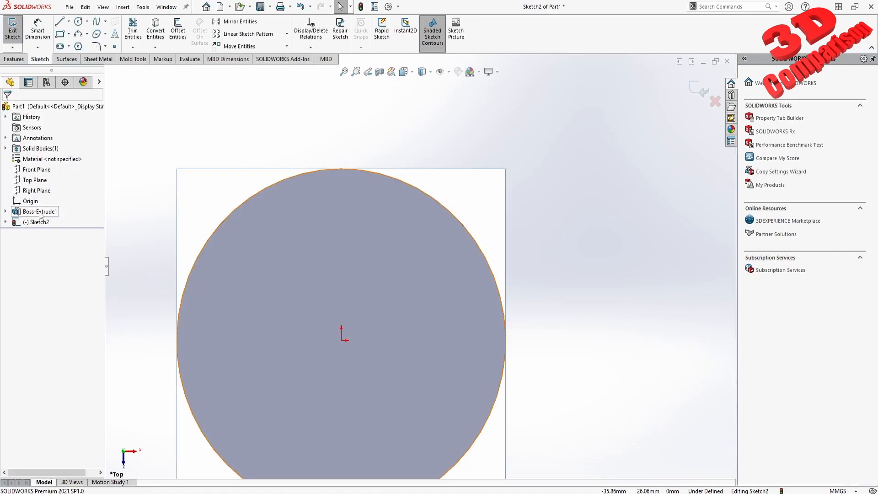
- Change the transparency of the Boss-Extrude1 disc so the logo picture can be seen through it
click(5, 211)
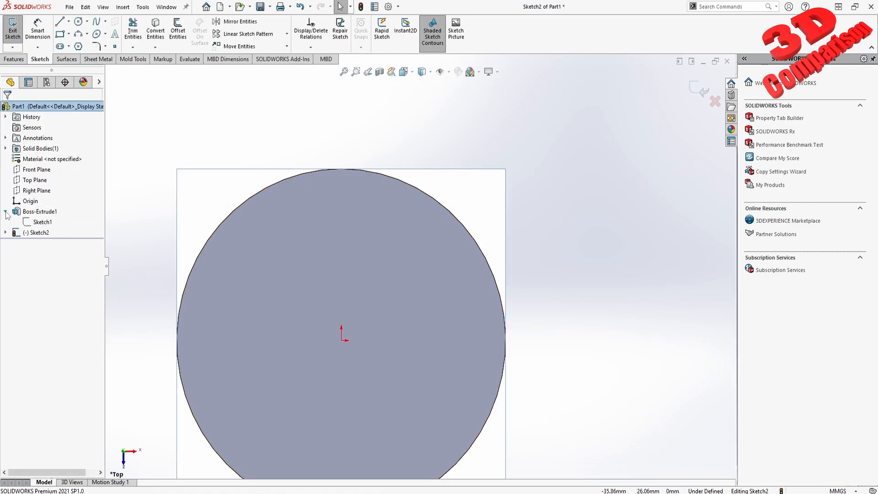
click(41, 212)
right_click(54, 213)
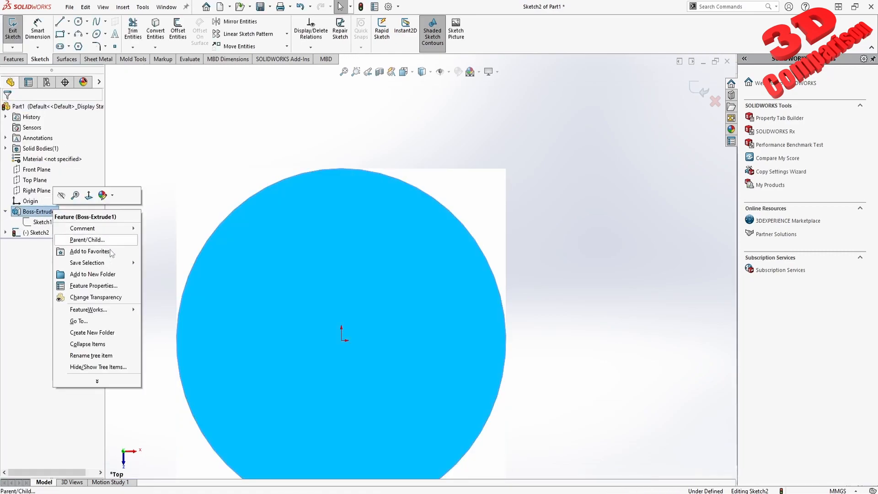
click(96, 297)
right_click(51, 215)
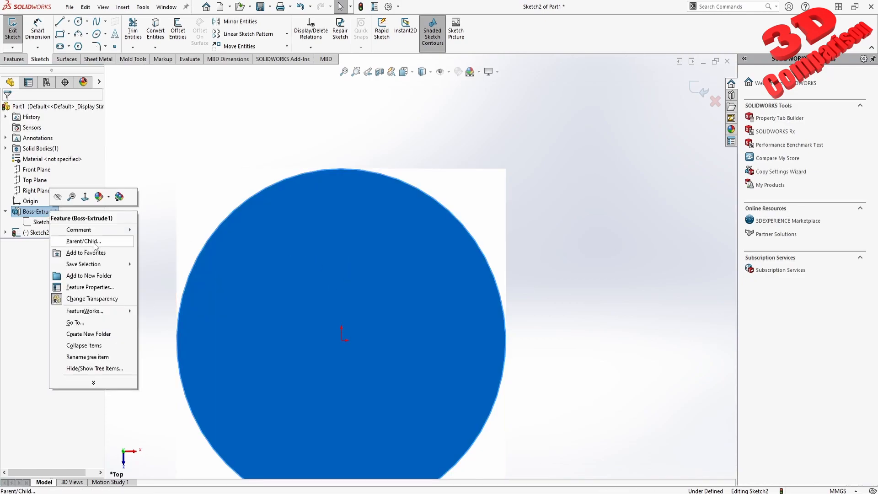
click(95, 300)
scroll(394, 240, up, 3)
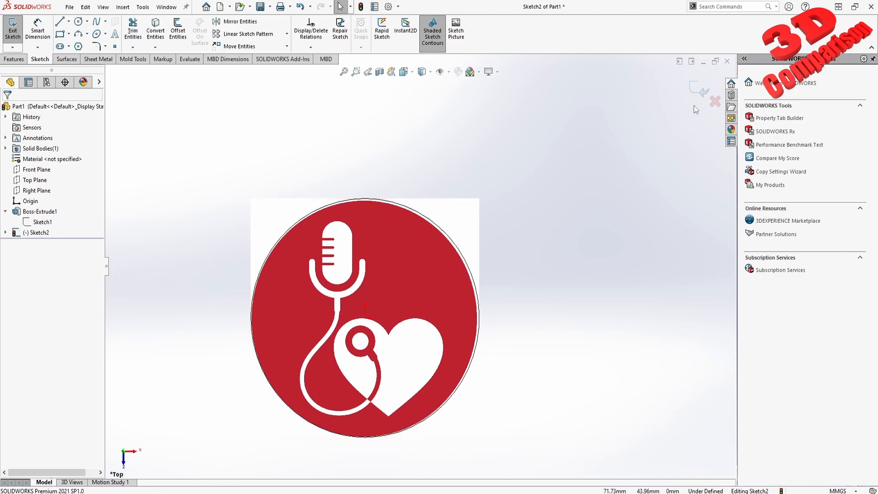
- Exit the picture sketch and rename it "reference"
click(700, 94)
mouse_move(435, 268)
middle_down()
mouse_move(447, 131)
mouse_move(426, 233)
middle_up()
click(34, 233)
click(34, 232)
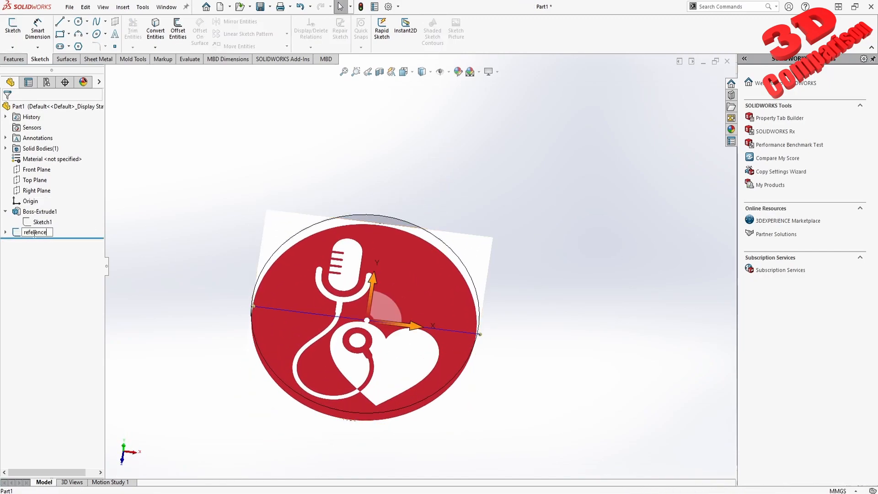
click(141, 193)
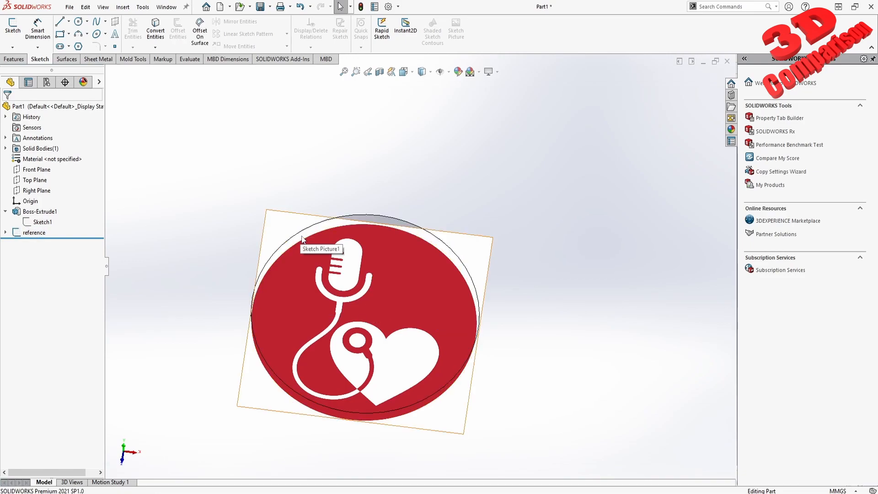
- Start a sketch on the disc's flat face and draw a vertical centerline from the heart's notch to just below its tip
click(366, 223)
click(13, 28)
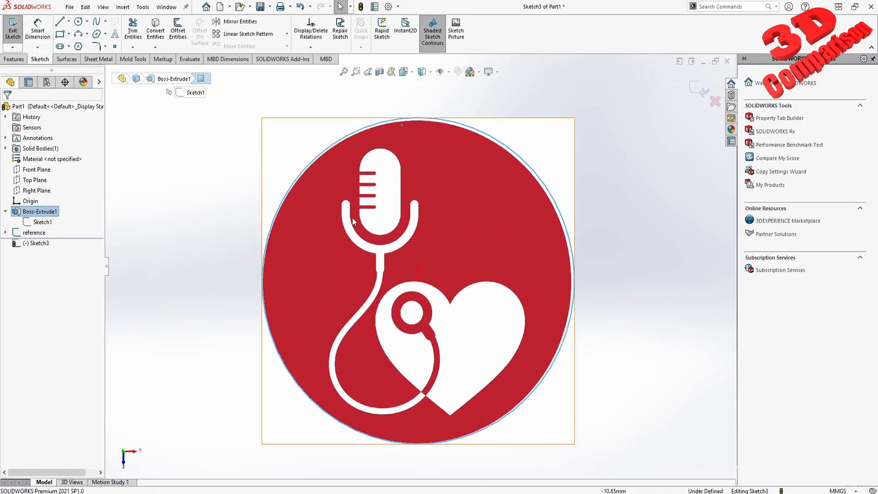
scroll(459, 425, down, 1)
click(69, 21)
click(77, 45)
click(448, 274)
click(448, 414)
key(Escape)
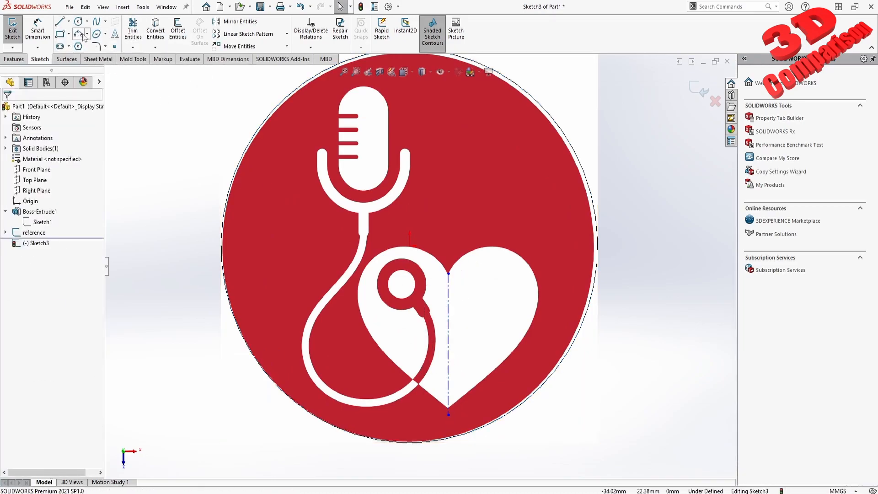
- Trace the right half of the heart with a spline from the notch around the lobe to the bottom tip
click(105, 21)
click(110, 34)
scroll(543, 310, down, 2)
click(405, 256)
click(438, 224)
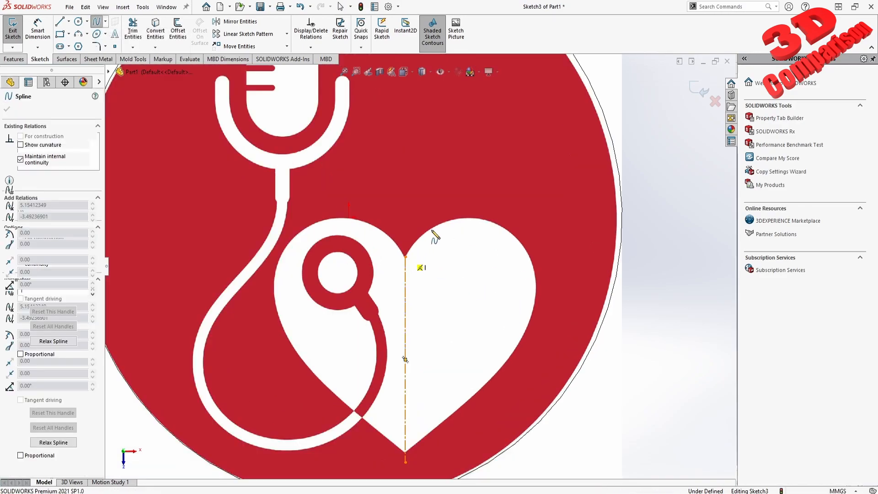
click(490, 222)
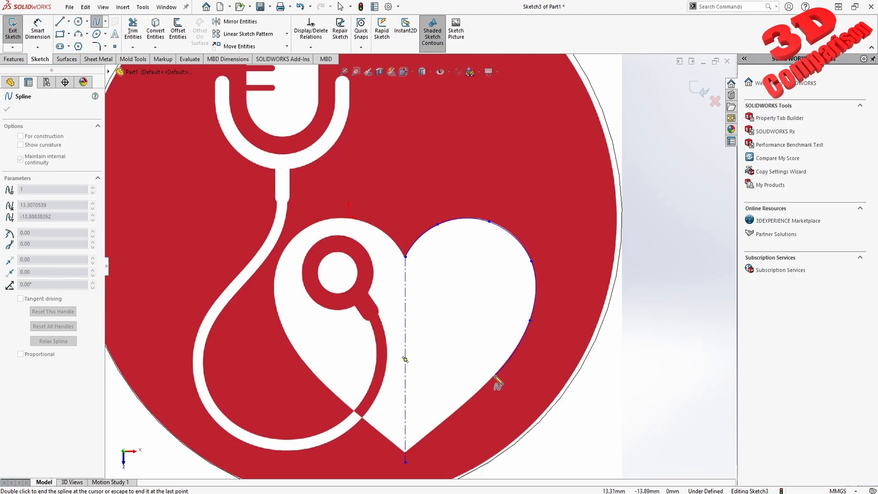
double_click(406, 453)
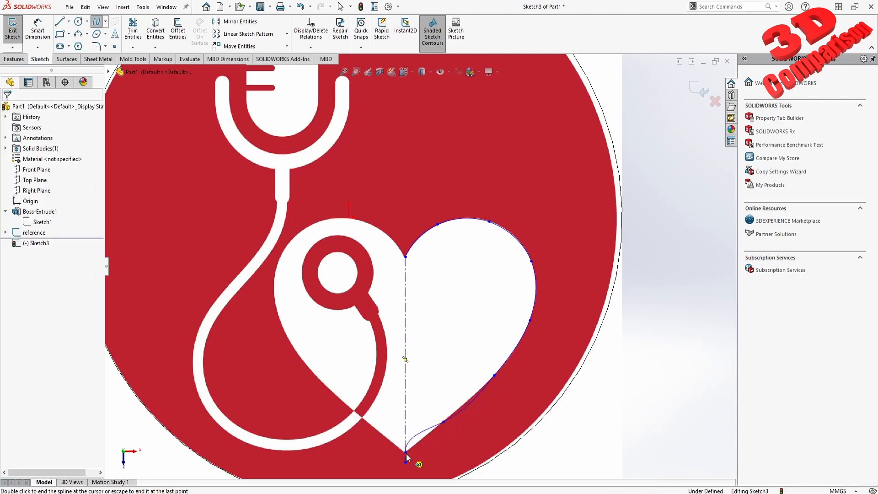
- Add a tangent relation between the heart spline and the vertical centerline
click(413, 447)
ctrl+click(410, 431)
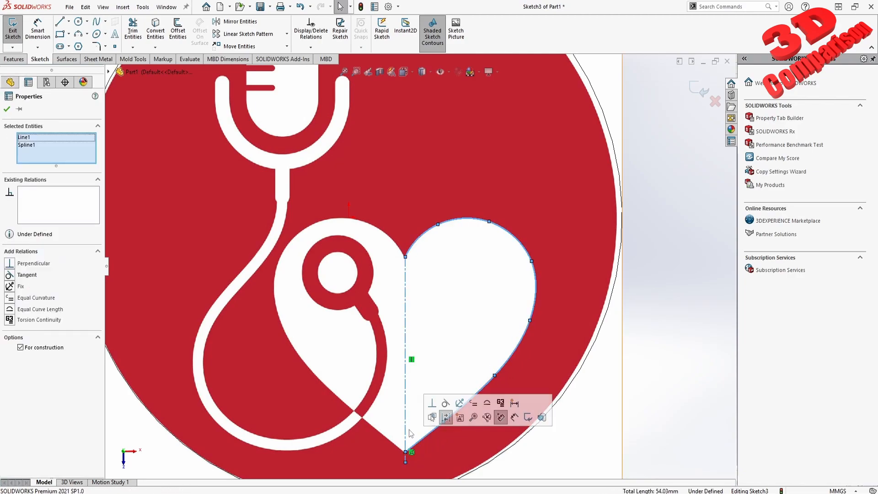
click(9, 275)
- Shorten the spline's tangency handle at the heart's notch so the curve follows the picture edge
click(472, 319)
scroll(411, 251, down, 7)
click(409, 236)
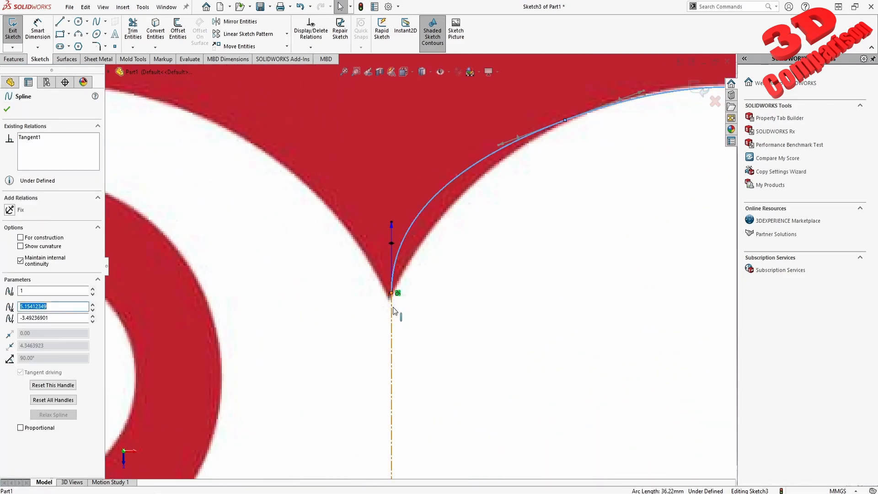
drag(392, 224, 401, 270)
scroll(496, 218, up, 4)
key(Escape)
- Adjust the spline points along the top of the heart's right lobe to match the picture outline
click(489, 196)
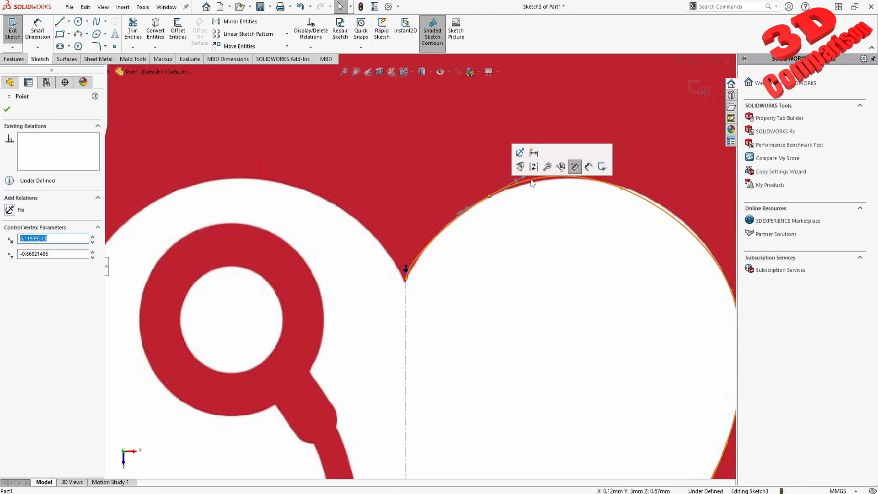
scroll(484, 198, down, 5)
drag(487, 198, 456, 215)
scroll(456, 217, up, 4)
scroll(584, 267, down, 3)
click(507, 237)
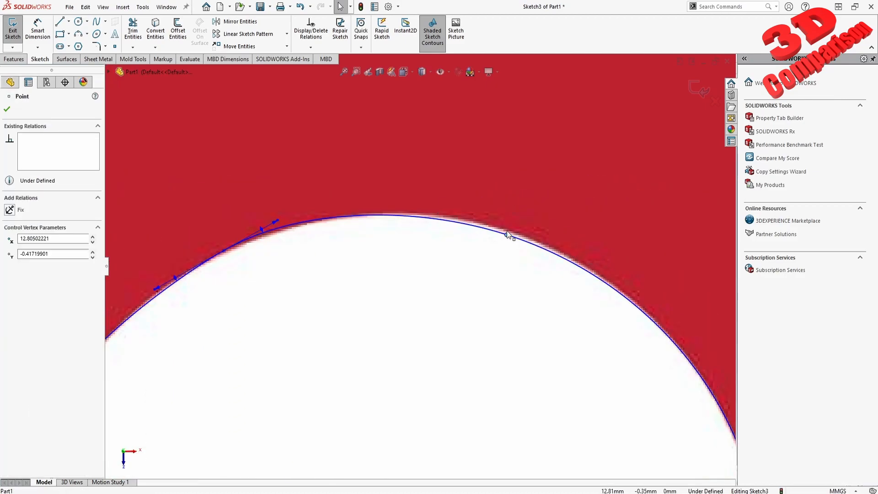
- Check the relation between the spline's end point at the heart's tip and the centerline
scroll(506, 236, up, 5)
scroll(387, 425, down, 4)
click(370, 405)
scroll(374, 407, down, 4)
ctrl+click(374, 392)
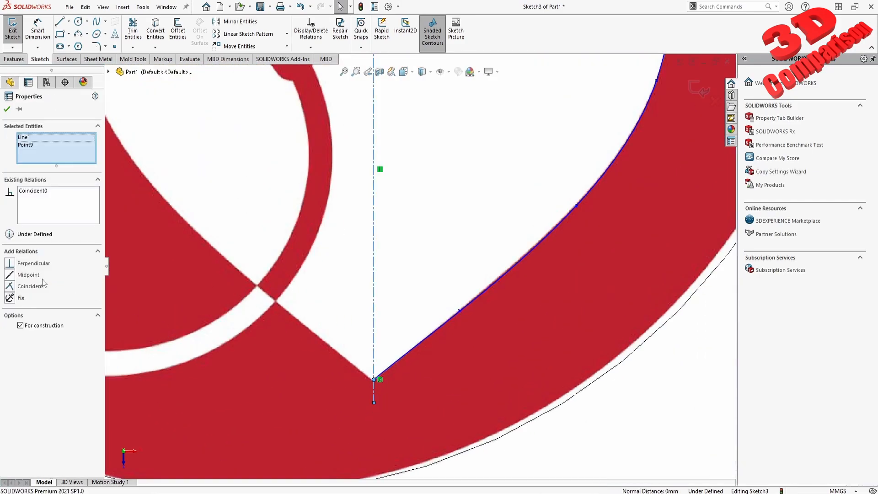
click(413, 328)
- Mirror the half-heart spline about the vertical centerline to close the heart outline
scroll(419, 266, up, 4)
click(454, 278)
click(240, 22)
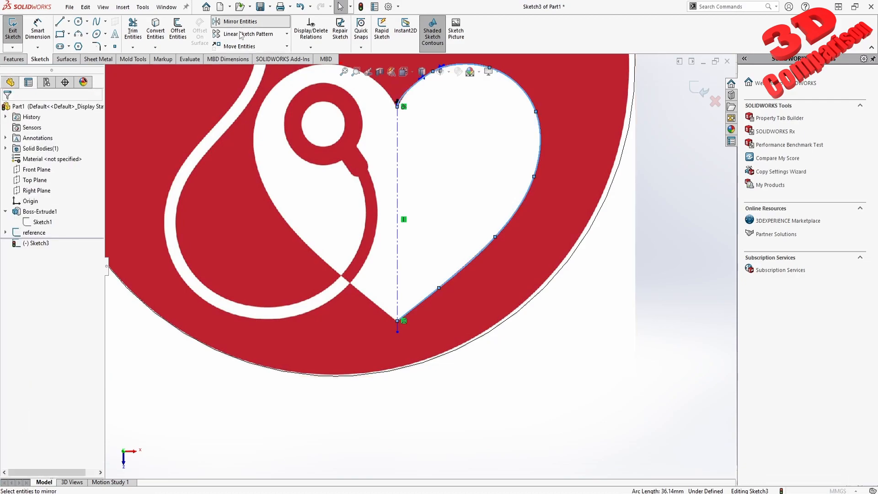
click(57, 227)
click(397, 252)
click(7, 109)
scroll(388, 256, up, 4)
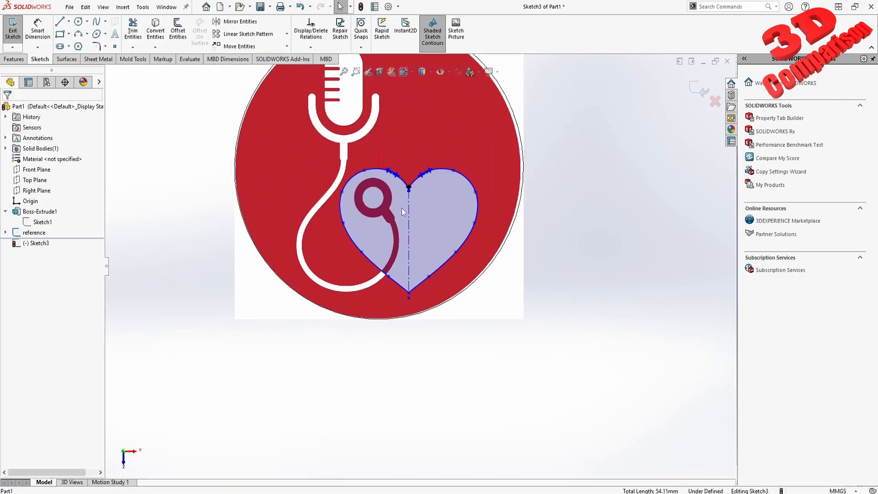
scroll(377, 243, up, 3)
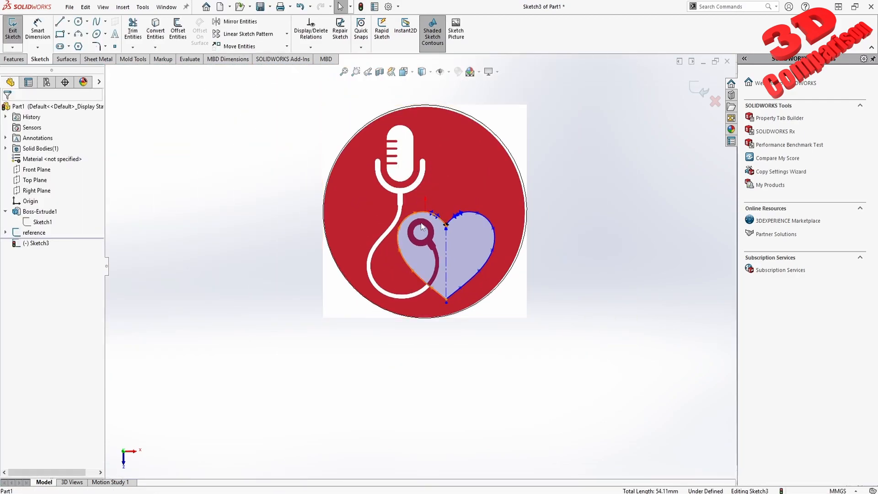
- Trace the inner edge of the white stethoscope tube with a spline from the heart's outline to the base of the microphone stem
scroll(420, 274, down, 4)
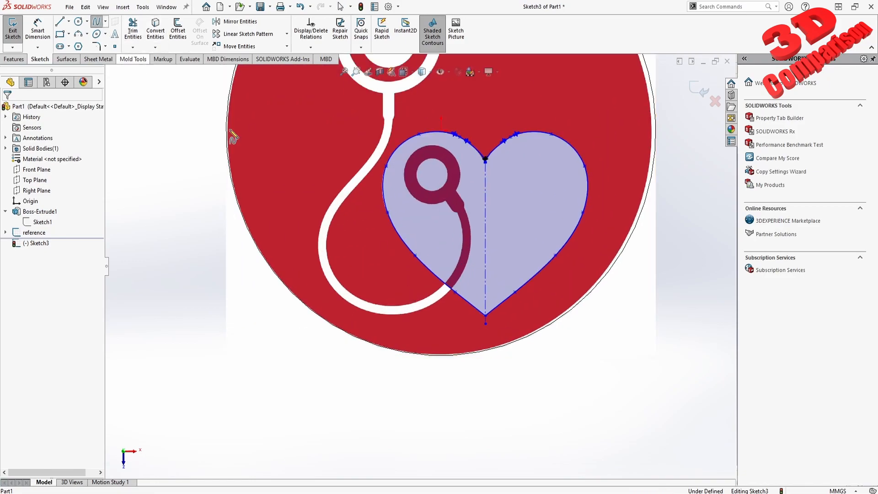
scroll(412, 307, down, 4)
click(448, 286)
click(445, 293)
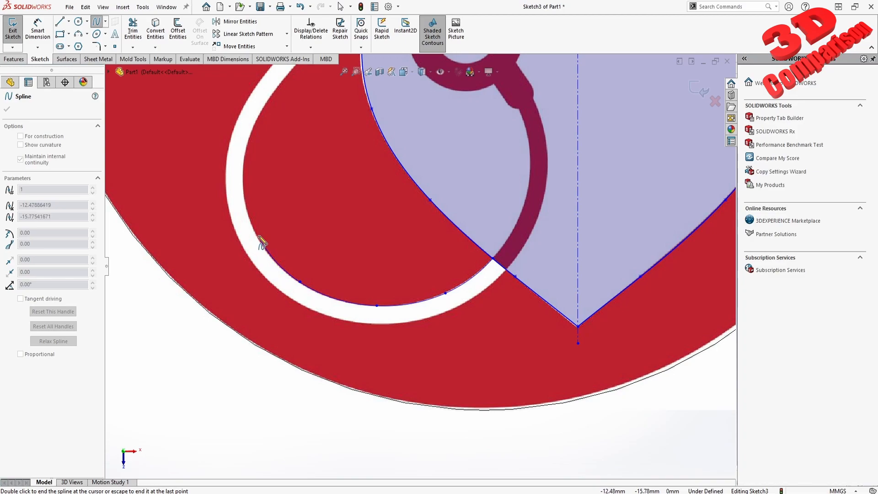
click(260, 116)
scroll(260, 116, up, 4)
scroll(351, 133, down, 6)
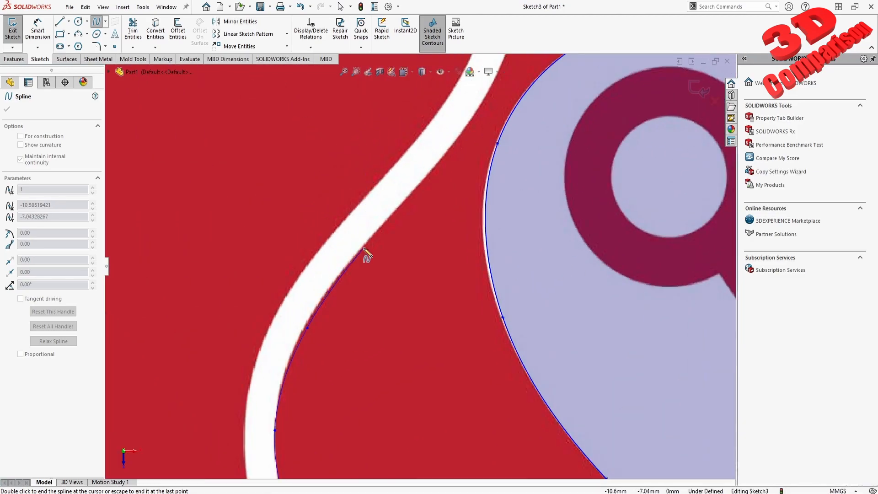
scroll(450, 155, up, 3)
scroll(473, 105, down, 3)
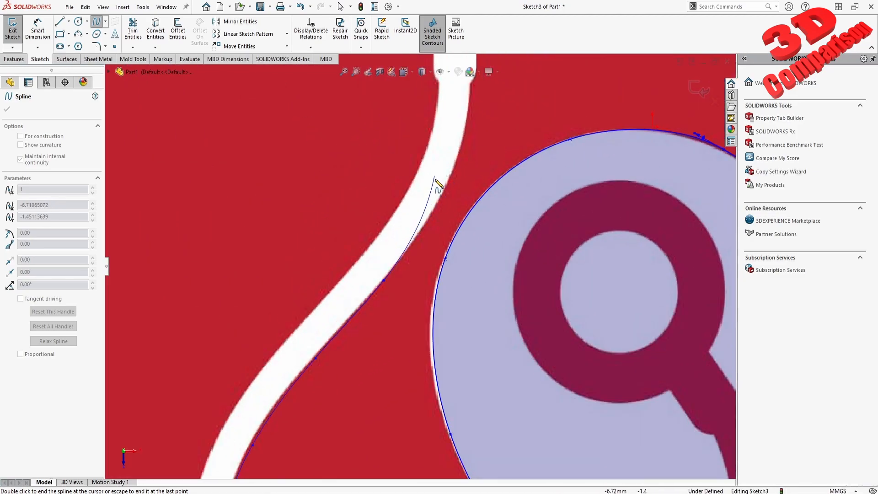
click(439, 198)
scroll(471, 119, up, 3)
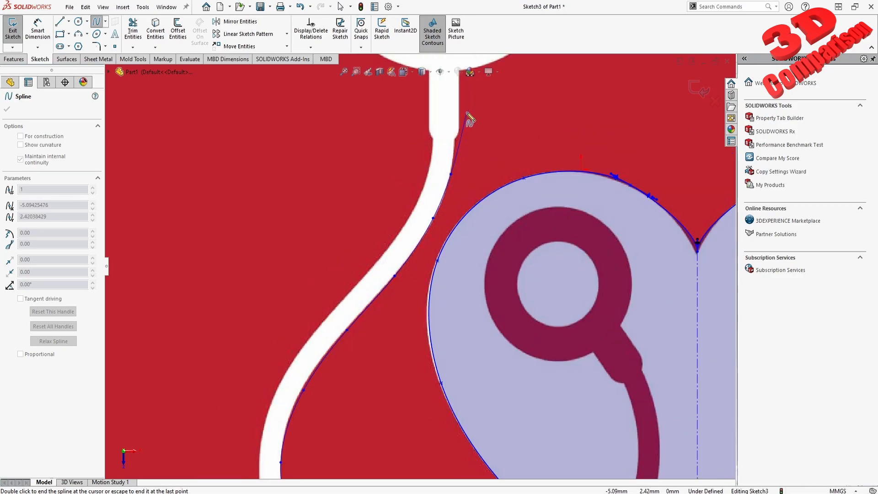
scroll(424, 225, down, 4)
double_click(397, 314)
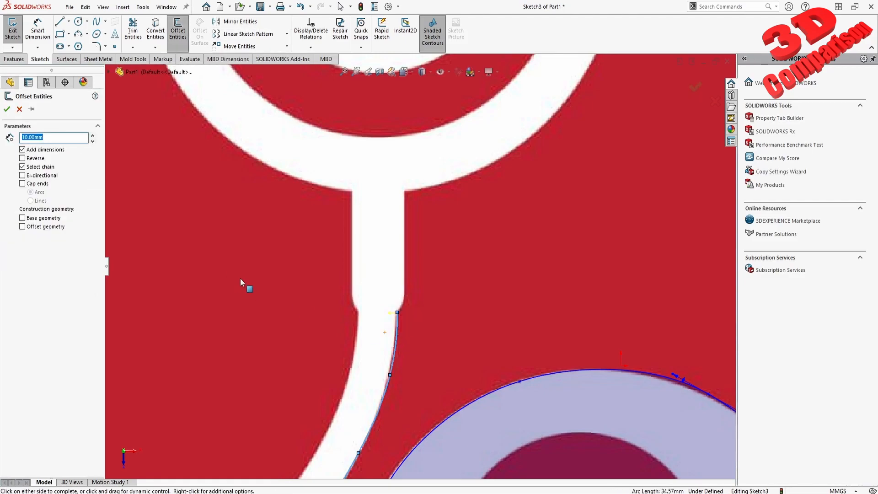
- Offset the tube spline 1 mm in the reversed direction to form the tube's outer edge
scroll(364, 369, up, 6)
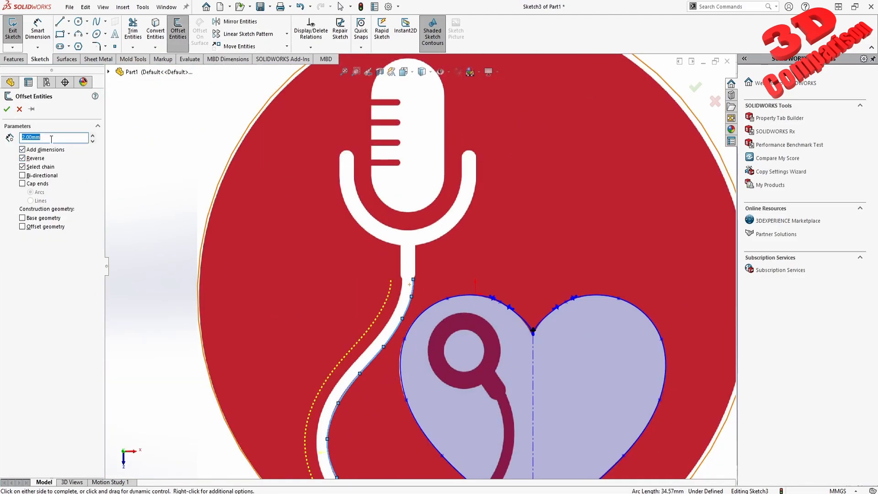
scroll(429, 391, up, 3)
scroll(429, 391, down, 3)
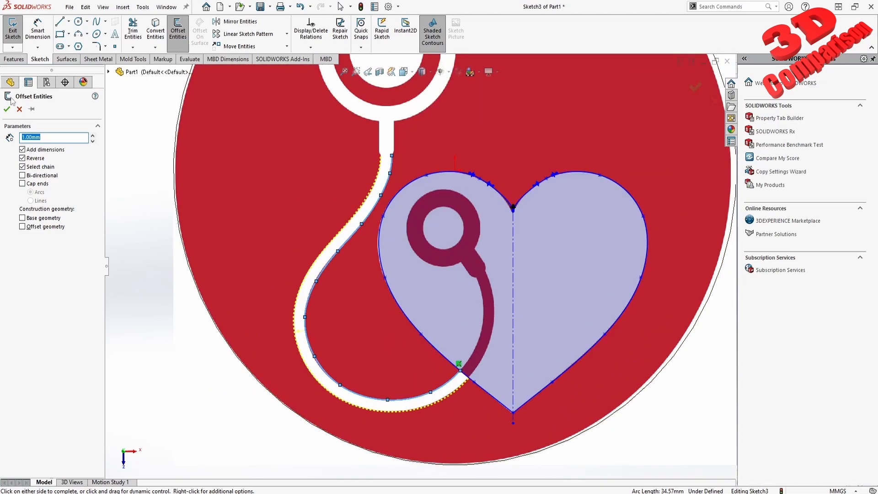
key(Return)
- Trim away the heart outline segment between the tube's two edges
scroll(473, 389, down, 4)
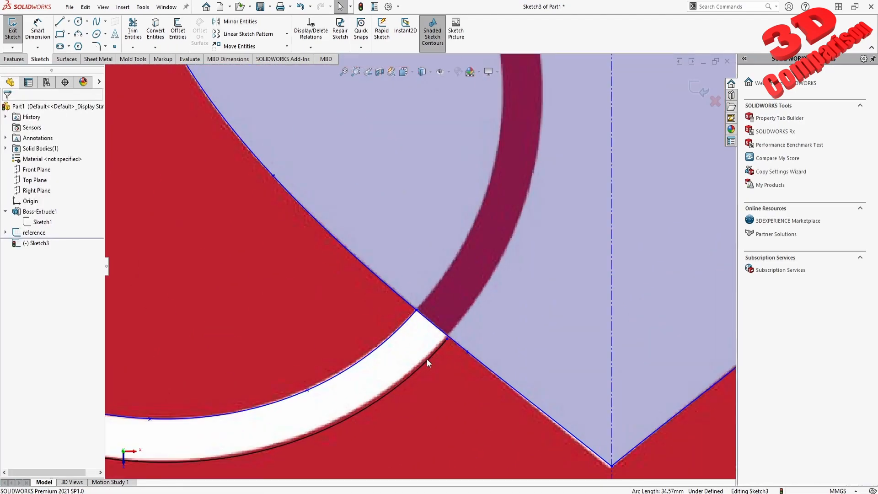
click(141, 32)
click(458, 251)
scroll(460, 306, up, 5)
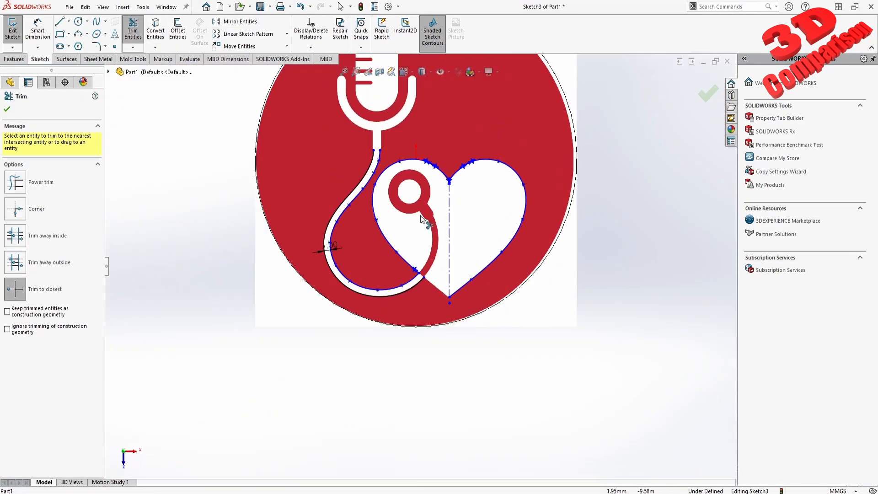
- Sketch a three-point arc from the tube spline's upper end along the right shoulder of the microphone stem
scroll(429, 201, down, 8)
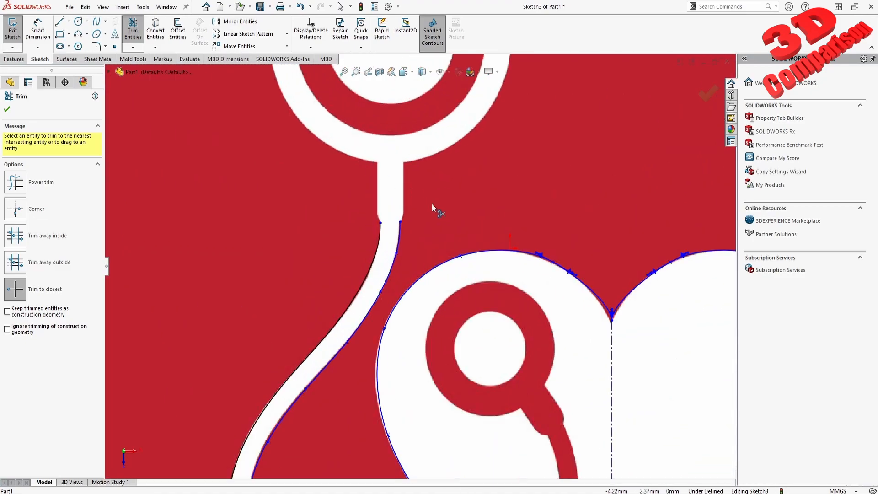
click(81, 36)
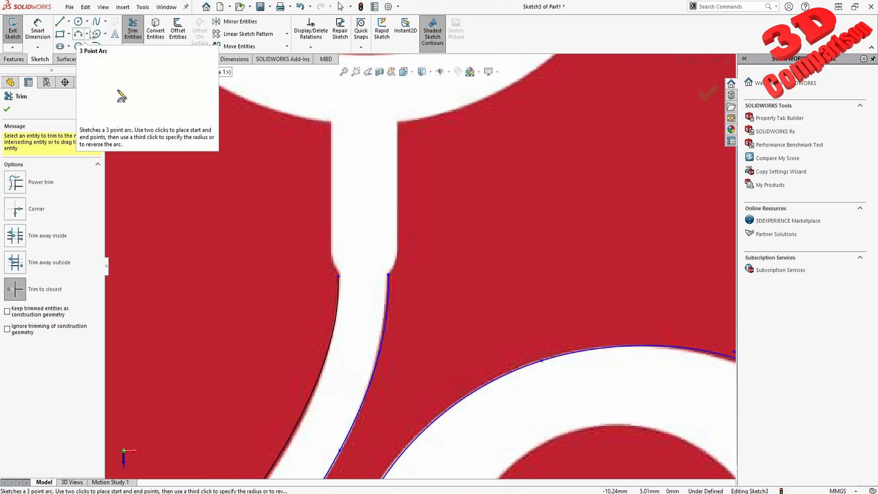
scroll(373, 235, down, 3)
click(336, 317)
click(359, 262)
click(358, 294)
- Draw a vertical line along the microphone stem's right edge from the shoulder arc to the cradle
key(l)
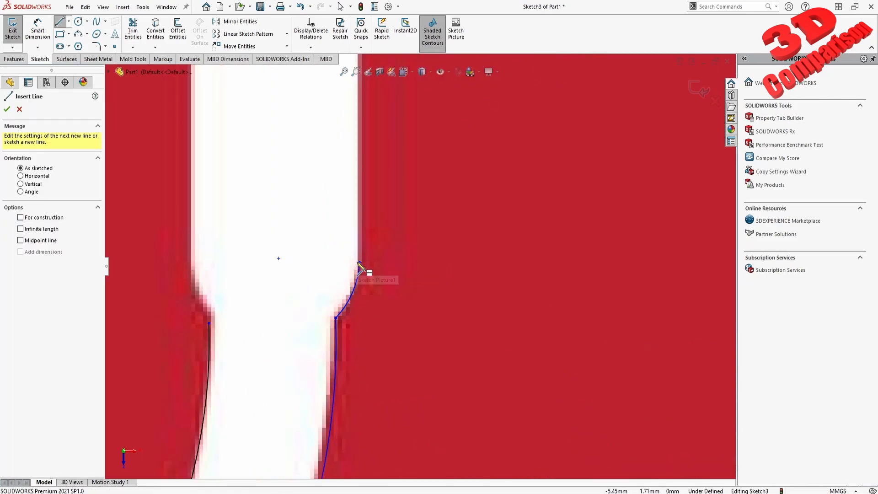
scroll(393, 265, up, 3)
click(399, 273)
click(401, 163)
key(Escape)
scroll(421, 173, up, 3)
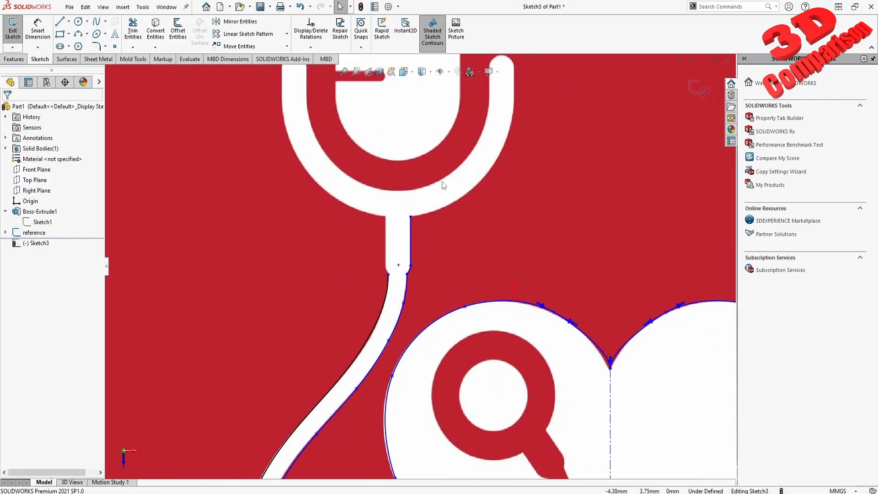
- Trace the cradle's right outer edge with a three-point arc from the stem and lower its upper end to the start of the straight section
click(78, 34)
click(389, 295)
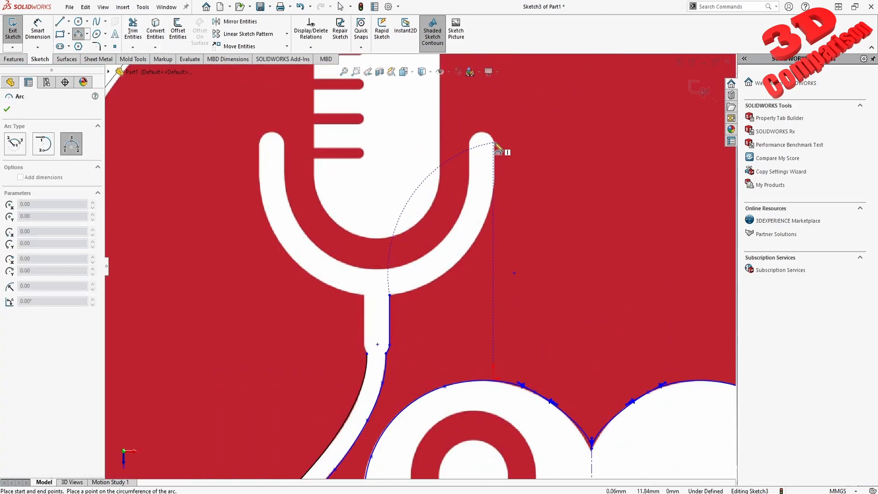
click(494, 143)
click(473, 243)
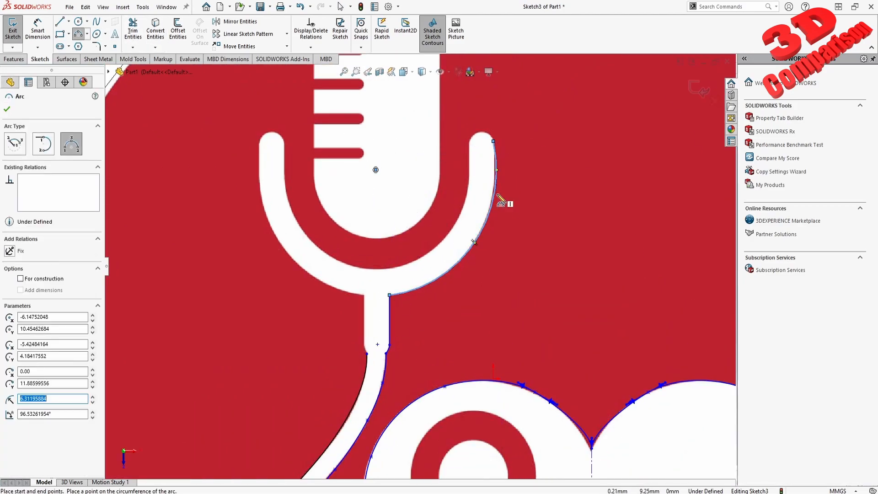
scroll(504, 152, down, 3)
scroll(505, 154, down, 1)
key(Escape)
drag(480, 170, 481, 256)
- Outline the cradle's right arm tip with a vertical outer line, a tangent rounded cap and a vertical inner line
key(l)
click(482, 256)
click(482, 173)
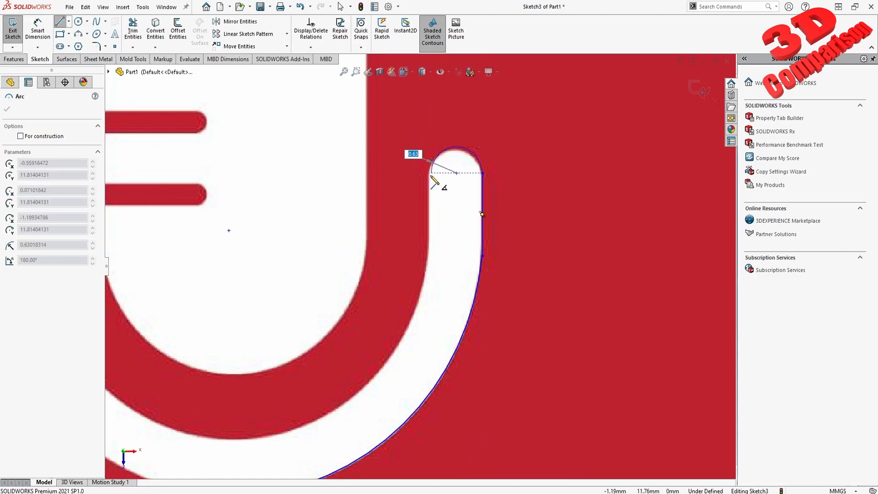
click(429, 173)
click(429, 252)
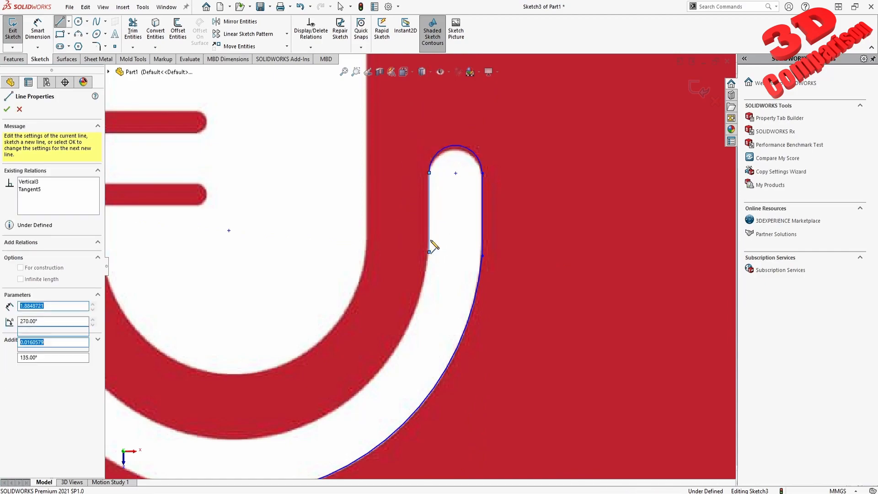
scroll(333, 403, up, 3)
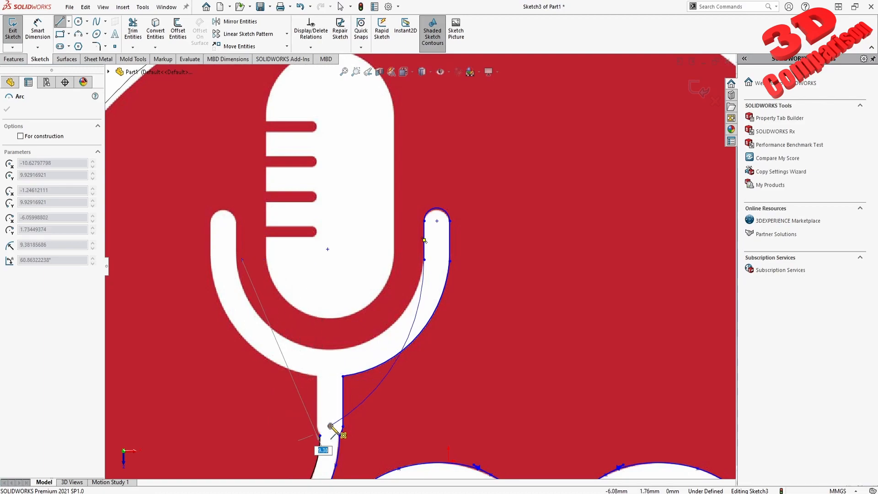
click(330, 350)
key(Escape)
click(398, 327)
key(Delete)
- Draw a vertical centerline from the stem up through the middle of the microphone
click(60, 21)
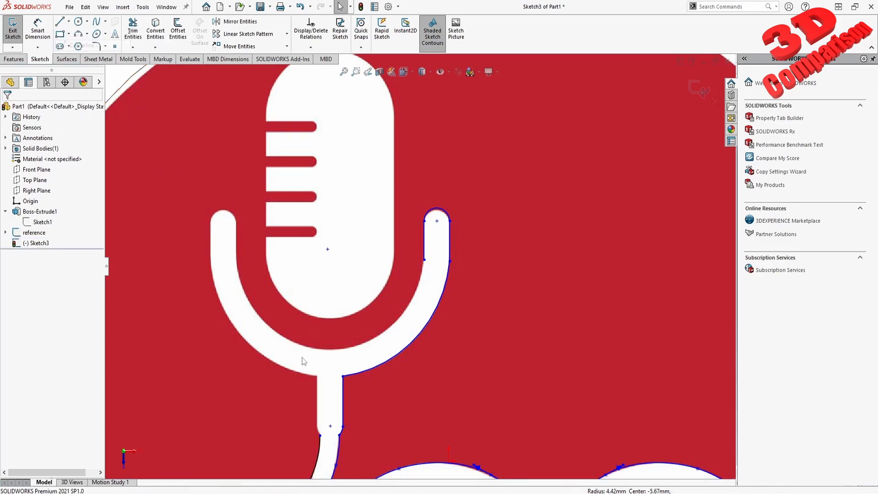
click(331, 402)
scroll(427, 240, up, 3)
click(370, 87)
key(Escape)
scroll(394, 255, down, 3)
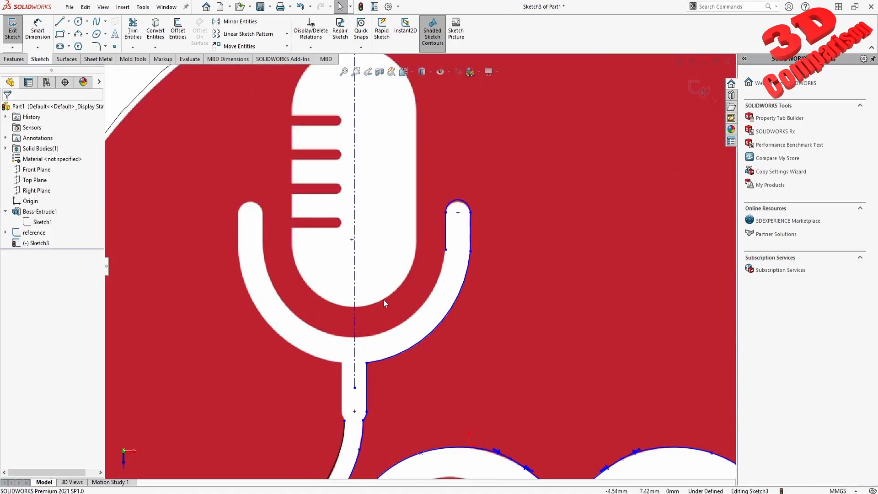
- Trace the cradle's inner curve with a three-point arc from the right arm's inner line to the centerline
scroll(383, 299, down, 4)
click(77, 34)
click(526, 146)
click(337, 331)
click(465, 289)
key(Escape)
scroll(413, 346, up, 3)
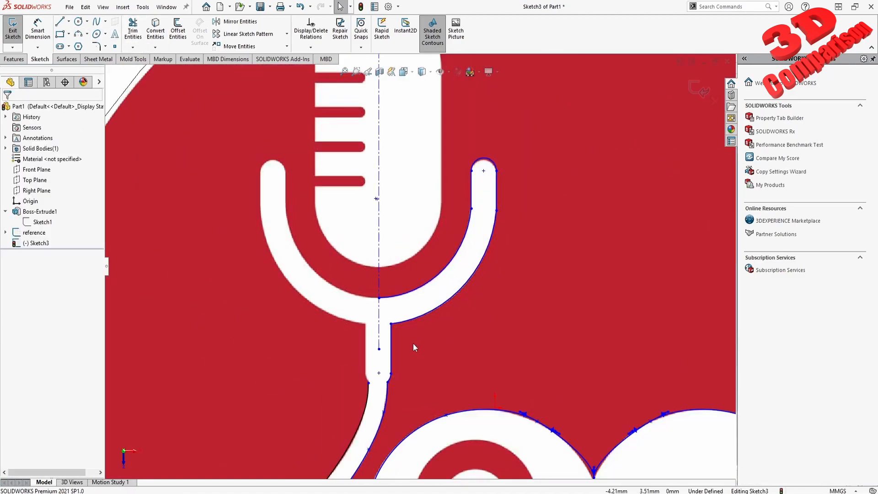
click(391, 362)
ctrl+click(414, 297)
ctrl+click(496, 196)
ctrl+click(471, 192)
click(483, 201)
- Lower the rounded cap of the cradle's right arm to match the picture edge
scroll(483, 201, up, 5)
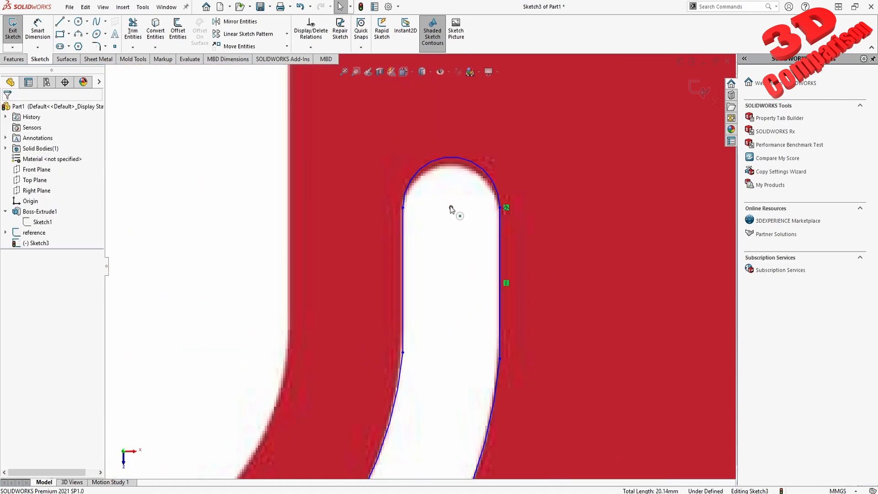
click(451, 209)
key(Escape)
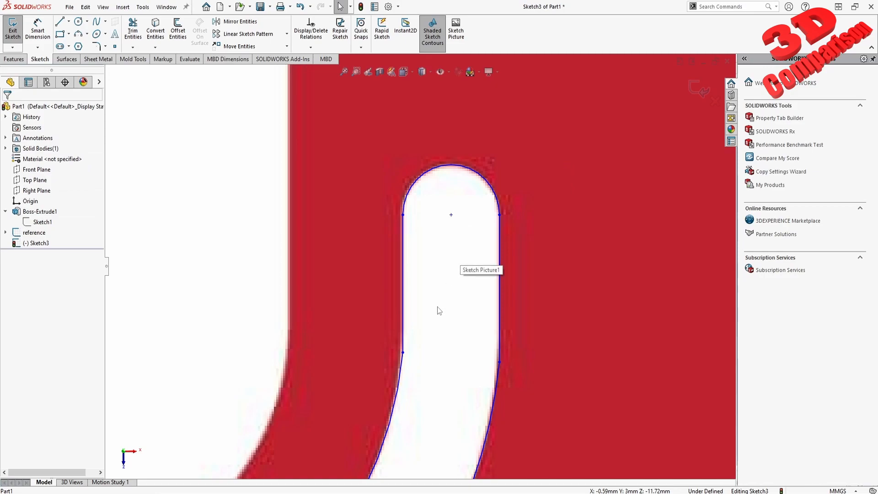
- Mirror the right-side cradle and stem lines and arcs about the microphone's vertical centerline, keeping the originals
scroll(366, 352, down, 5)
scroll(379, 355, up, 3)
click(378, 356)
ctrl+click(388, 313)
ctrl+click(387, 311)
ctrl+click(407, 276)
ctrl+click(483, 189)
ctrl+click(458, 177)
ctrl+click(470, 150)
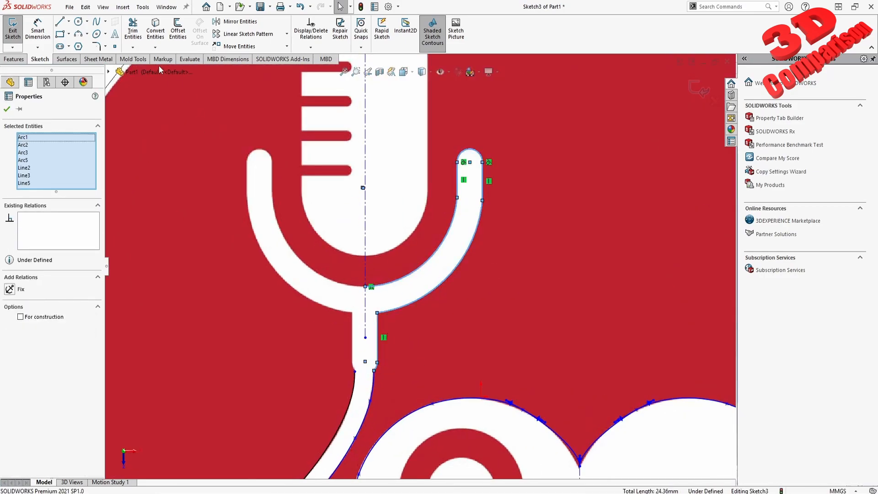
click(233, 21)
click(51, 275)
click(366, 273)
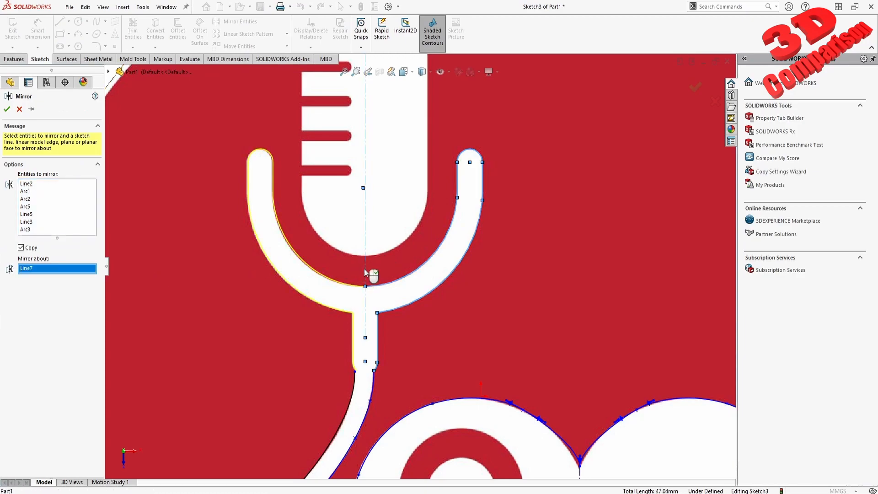
click(7, 108)
- Draw a vertical line along the straight left edge of the microphone body
scroll(391, 187, up, 3)
scroll(391, 188, down, 5)
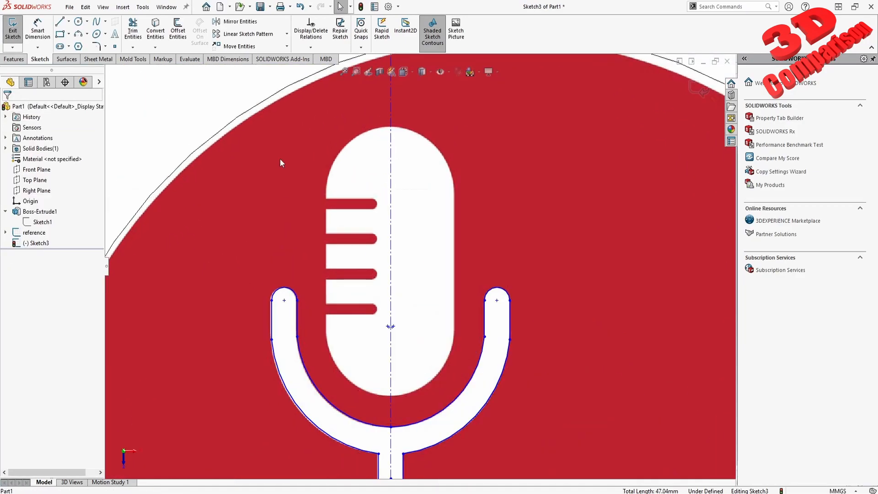
click(61, 23)
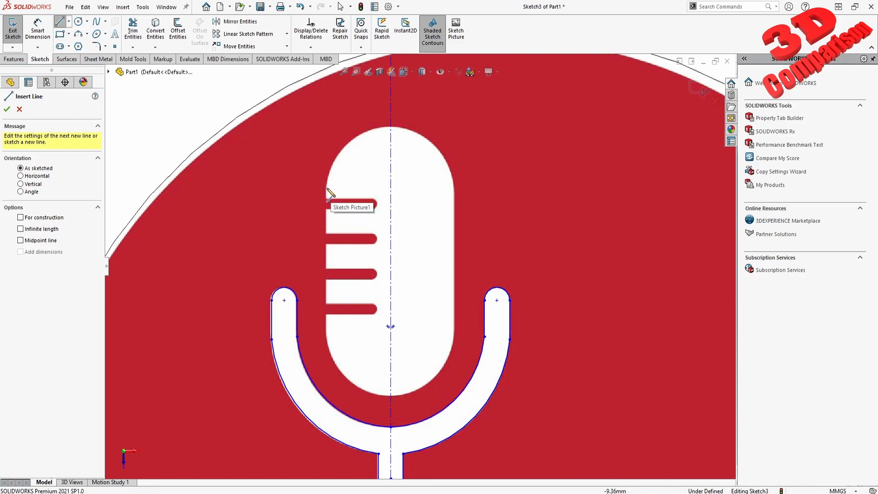
click(326, 186)
click(326, 333)
key(Escape)
- Sketch a three-point arc along the microphone body's rounded bottom from the left line's lower end to the right edge
click(78, 34)
click(326, 332)
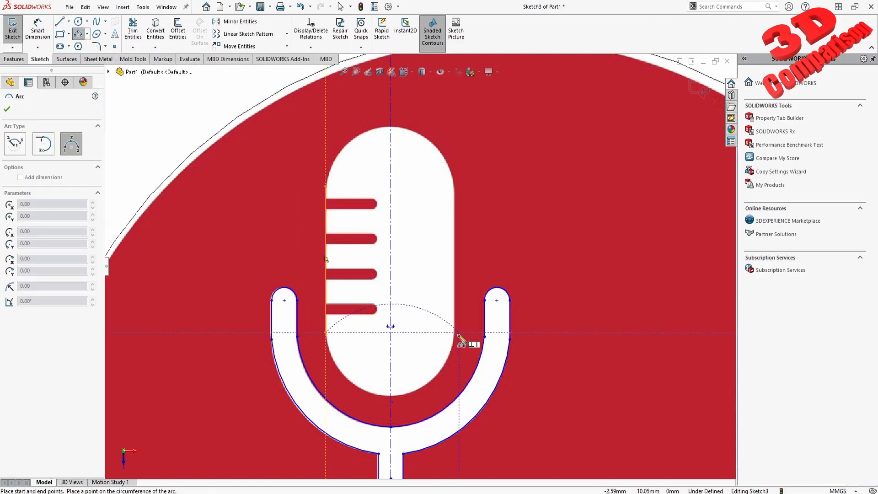
click(454, 333)
click(408, 401)
key(Escape)
- Mirror the microphone body's left edge line about the vertical centerline
click(327, 259)
click(236, 22)
click(392, 313)
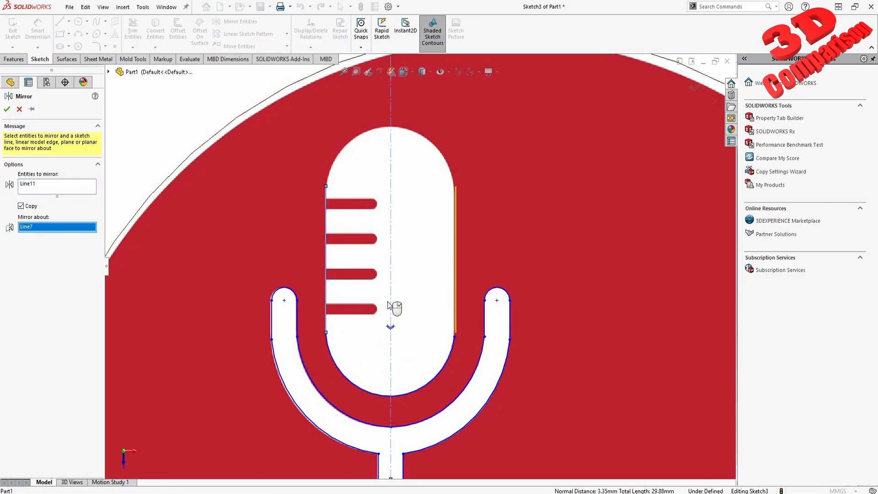
key(Return)
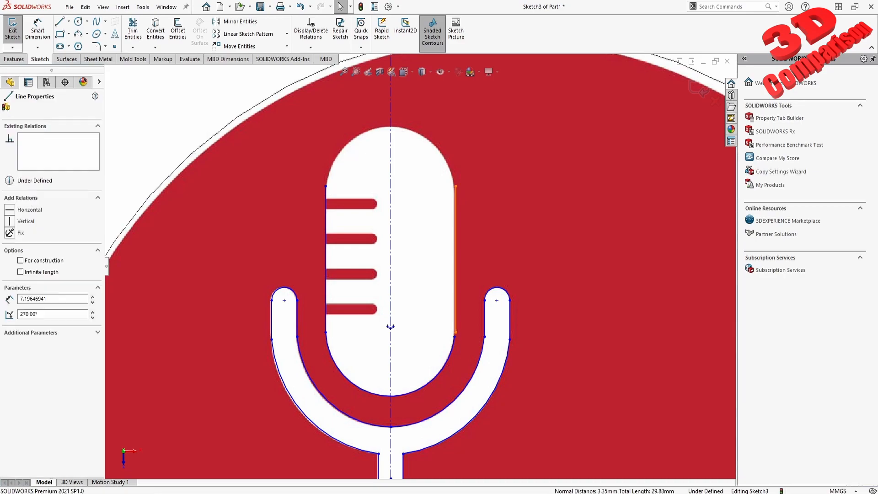
- Try to join the bottom arc's right end to the mirrored line's lower end, and delete the arc
click(457, 324)
scroll(456, 334, down, 2)
click(451, 329)
ctrl+click(452, 324)
click(10, 286)
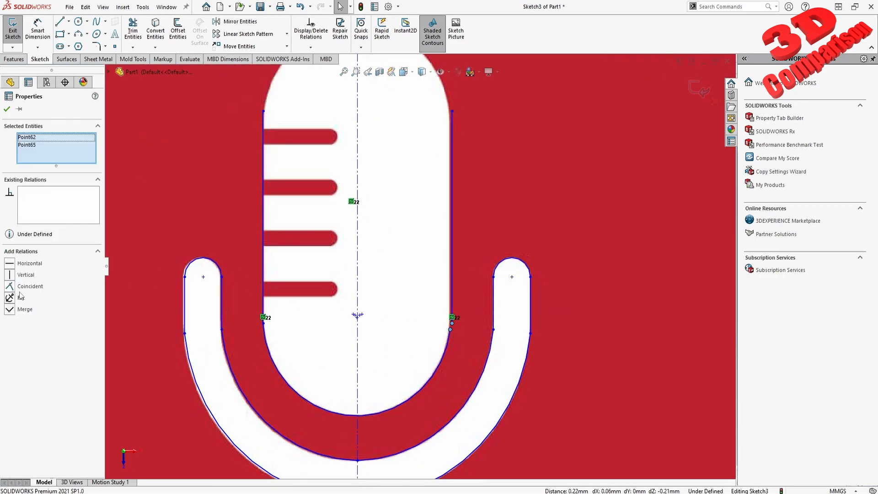
click(414, 395)
key(Delete)
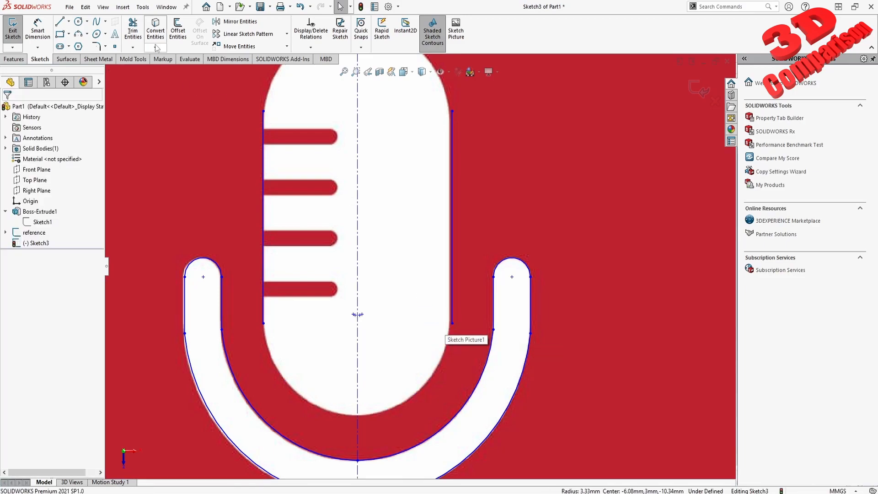
- Close the microphone body with three-point arcs between its two edge lines along the rounded bottom and top
click(452, 324)
click(264, 324)
click(357, 416)
scroll(363, 193, up, 3)
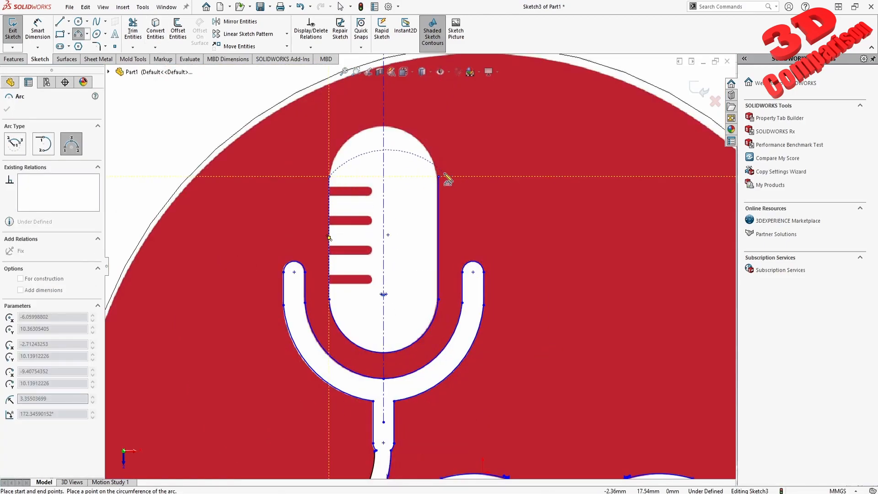
key(Escape)
scroll(343, 178, up, 5)
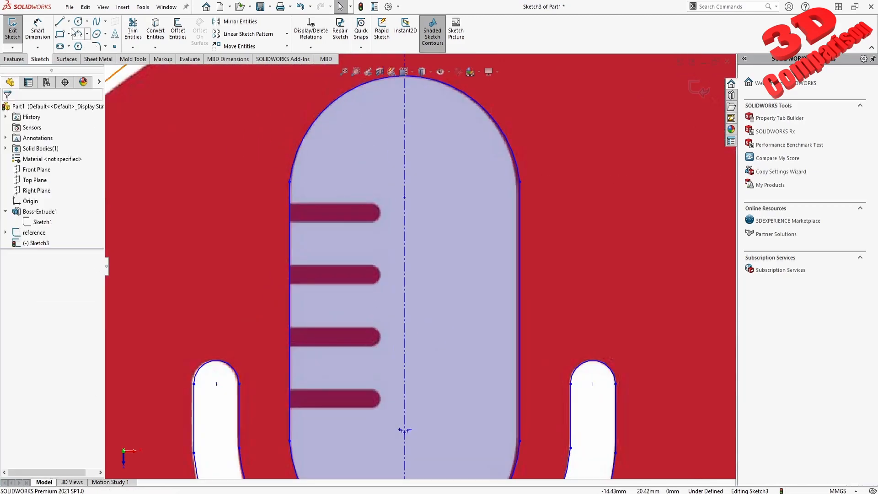
- Sketch two horizontal lines about 2.6 mm long along the upper and lower edges of the microphone's topmost slot
key(l)
click(283, 221)
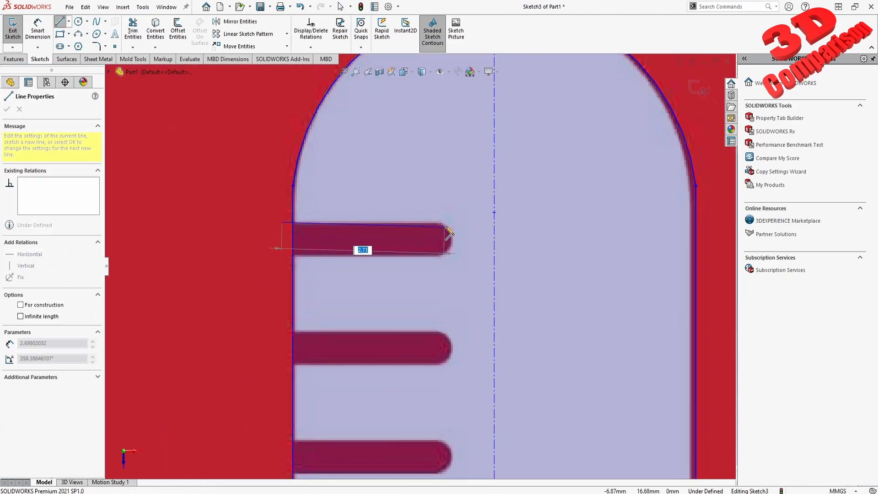
click(440, 221)
key(Escape)
click(59, 21)
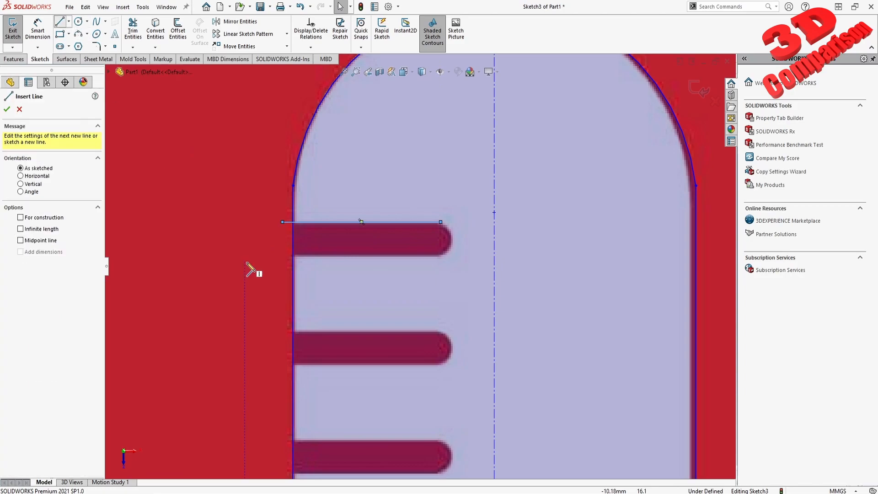
click(283, 255)
click(441, 255)
- Close the topmost slot's rounded right end with a three-point arc between the two horizontal lines
click(75, 36)
click(441, 222)
click(441, 255)
click(452, 240)
key(Escape)
- Set up a linear sketch pattern of the slot's two lines and end arc, directed downward at 270 degrees
click(426, 223)
ctrl+click(450, 234)
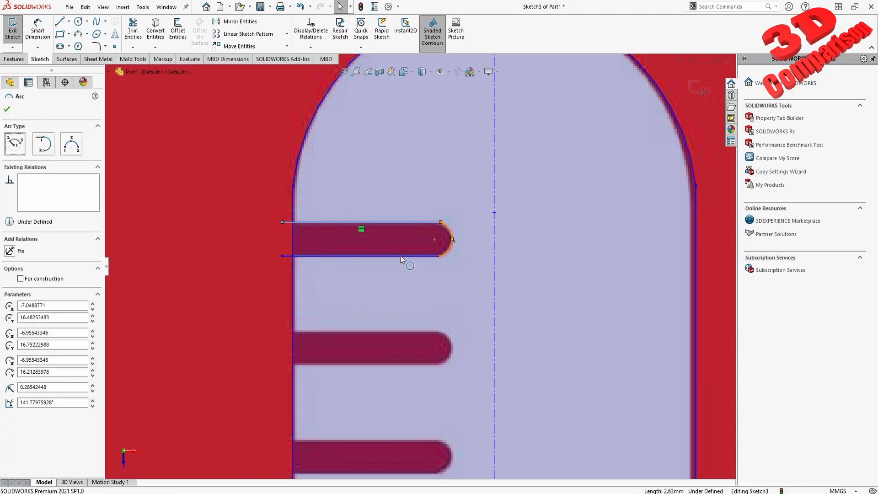
ctrl+click(404, 255)
click(247, 34)
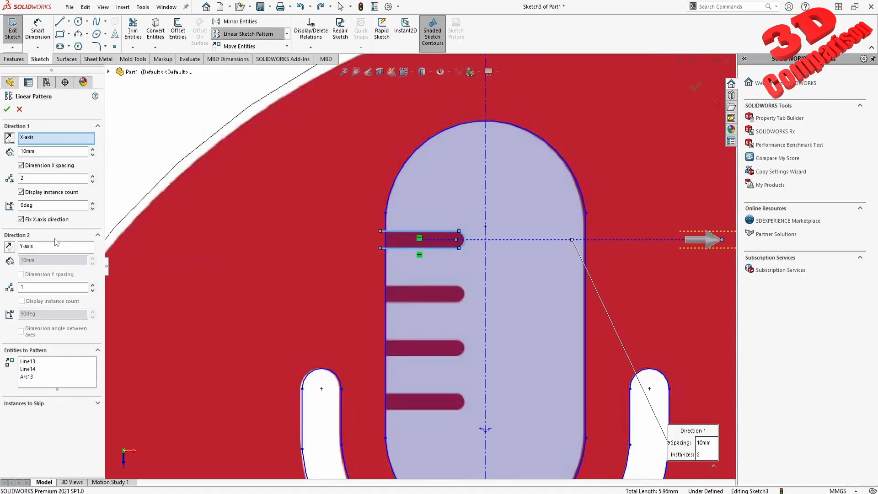
key(Tab)
text(3mm)
click(10, 139)
double_click(55, 151)
text(27)
key(Tab)
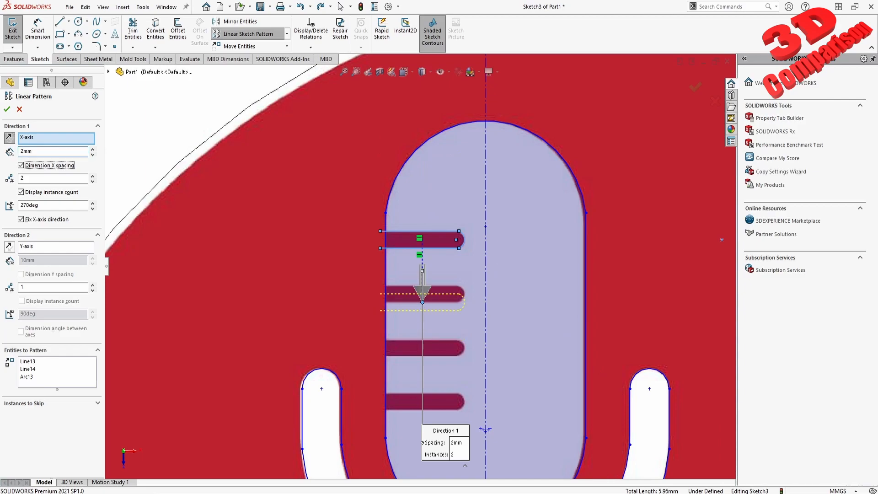
- Set the slot pattern's spacing to 1.74 mm with 4 instances and apply it
text(1.5)
key(Tab)
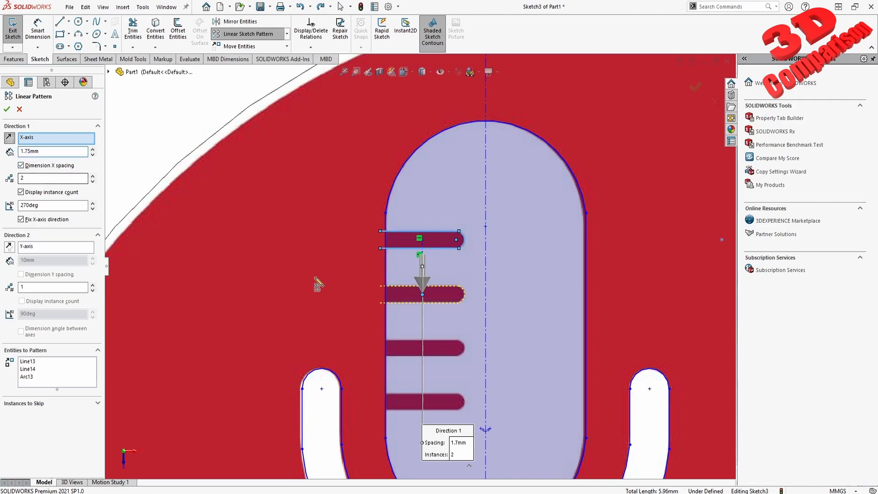
click(93, 176)
scroll(460, 428, down, 3)
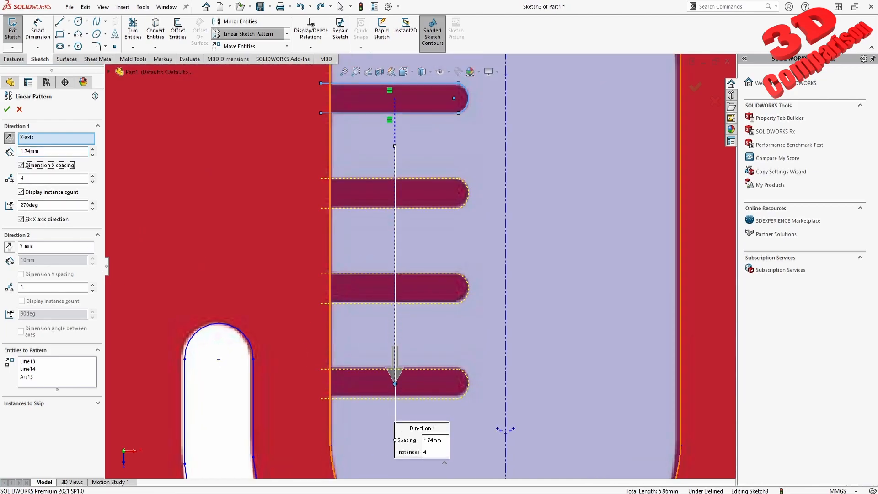
click(7, 109)
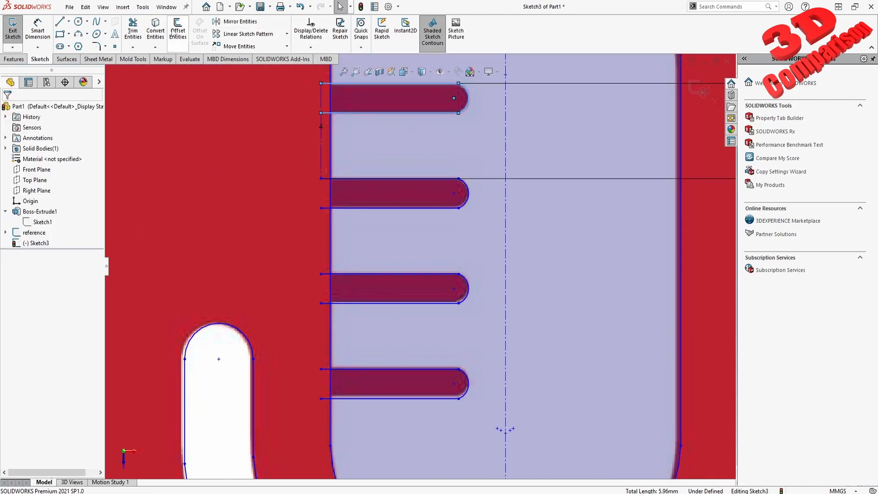
- Trim the microphone body's left edge line where it crosses the four slot openings
click(141, 34)
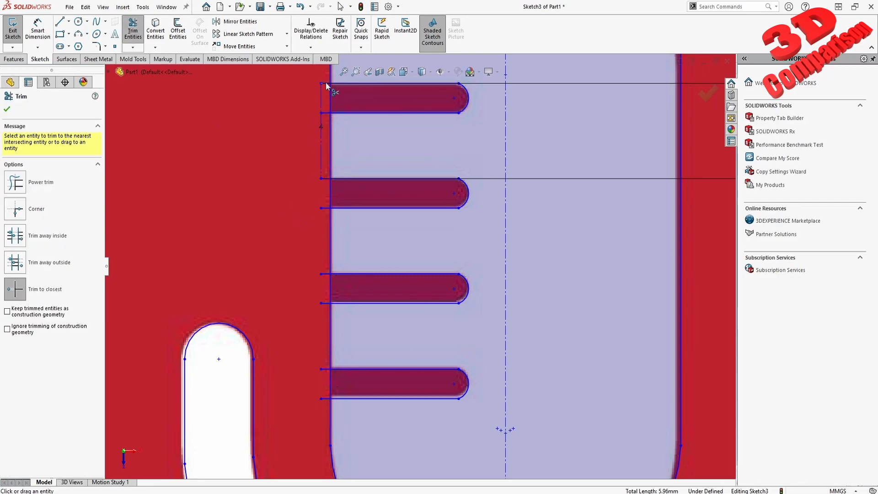
click(330, 97)
click(330, 193)
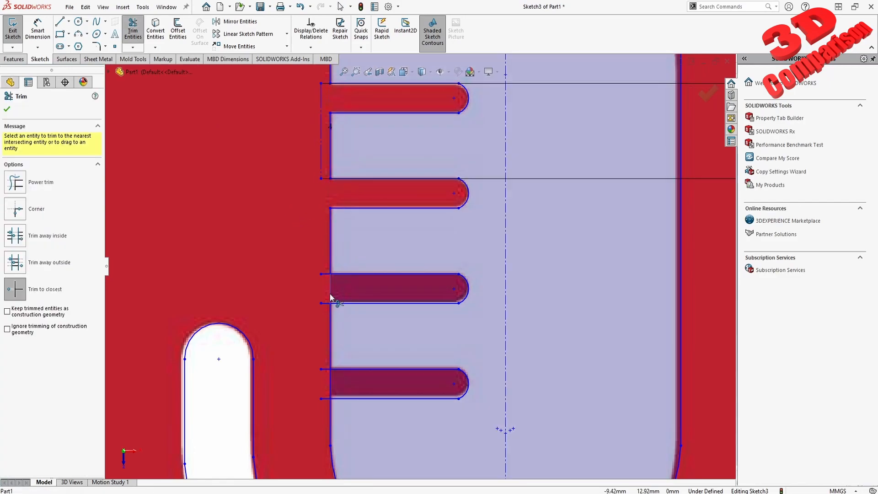
click(330, 288)
click(330, 383)
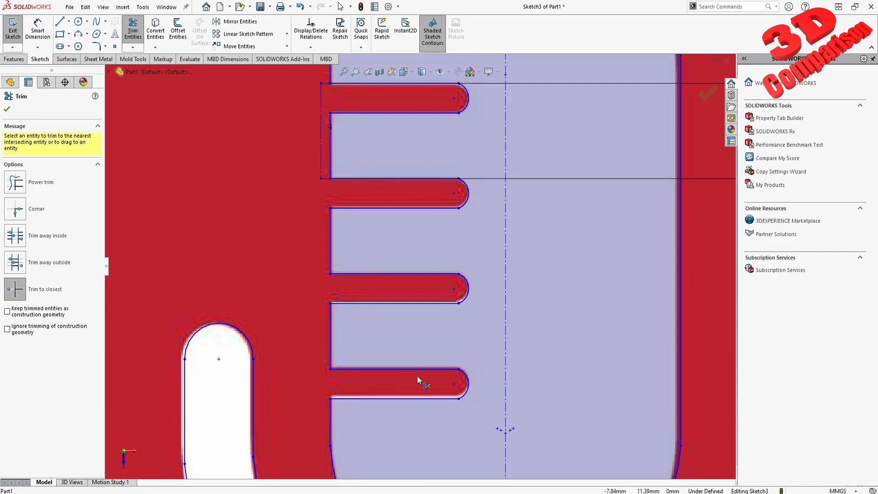
- Mirror the heart's right-hand spline about the heart's vertical centerline
scroll(459, 386, up, 5)
scroll(455, 392, down, 10)
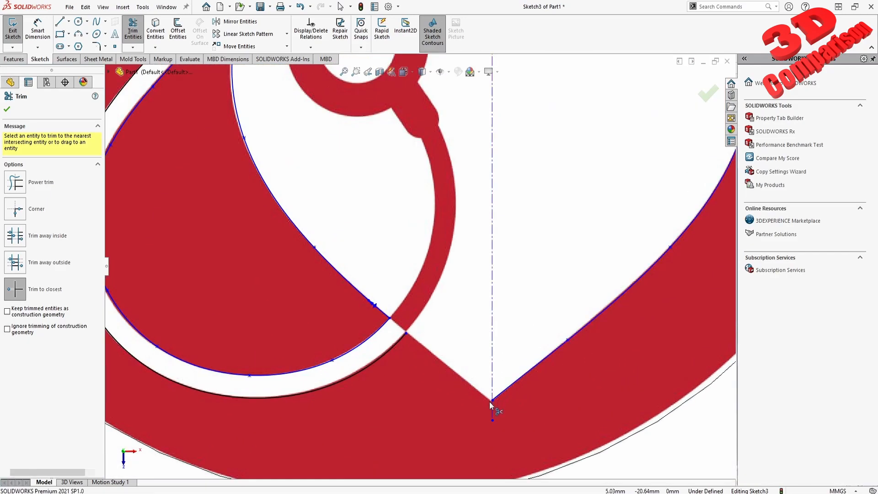
key(Escape)
click(514, 386)
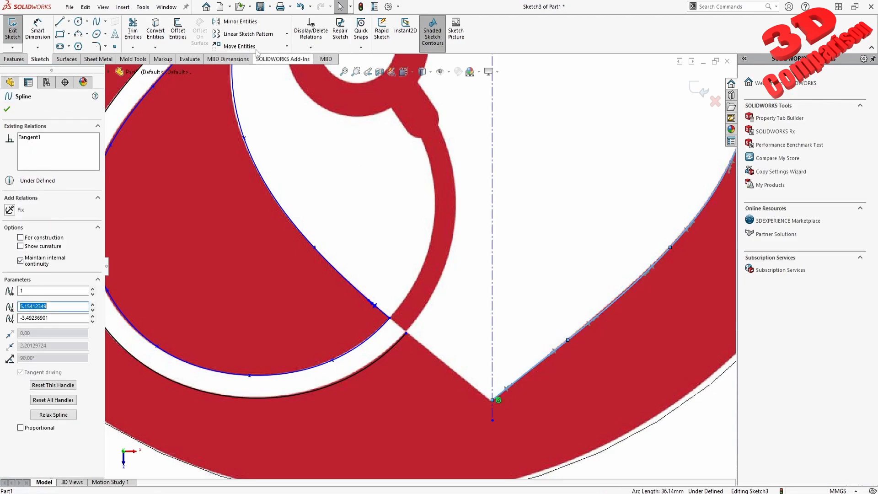
click(240, 21)
click(492, 354)
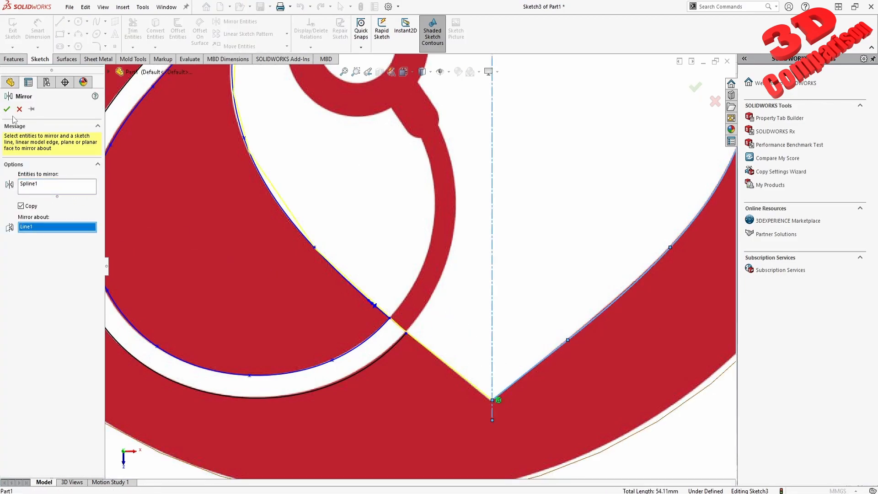
right_click(492, 354)
- Sketch a three-point arc continuing the stethoscope tube's outer edge across the heart's lower-left edge
scroll(408, 309, down, 5)
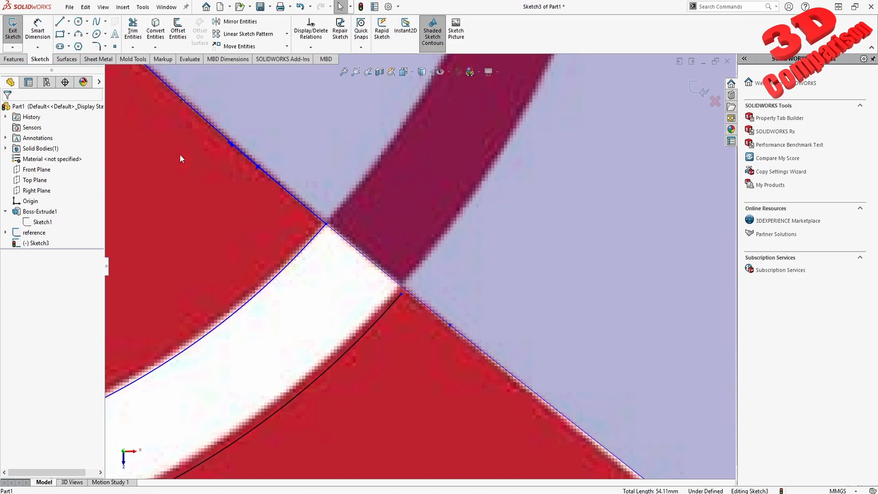
click(78, 33)
click(401, 289)
click(450, 226)
click(426, 264)
key(Escape)
click(419, 273)
ctrl+click(392, 303)
key(Escape)
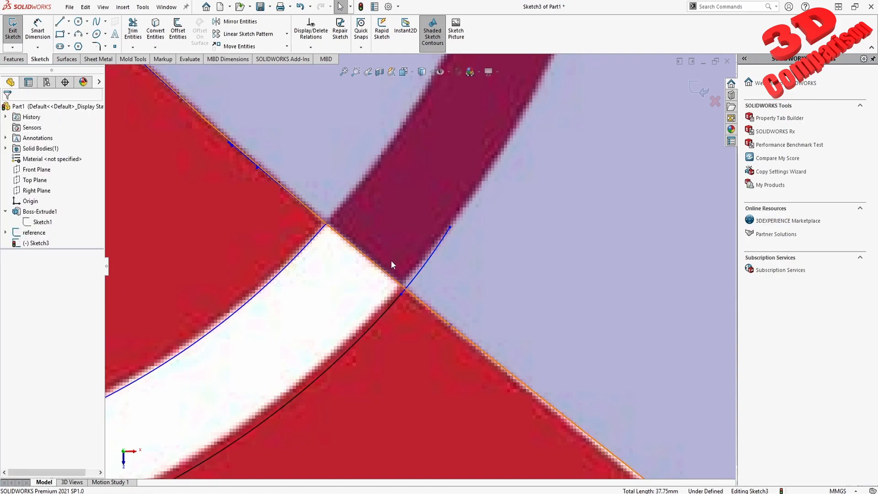
- Trim the tube's extension arc at the heart's edge and the heart spline between the two tube edges, accepting the loss of relations
click(133, 30)
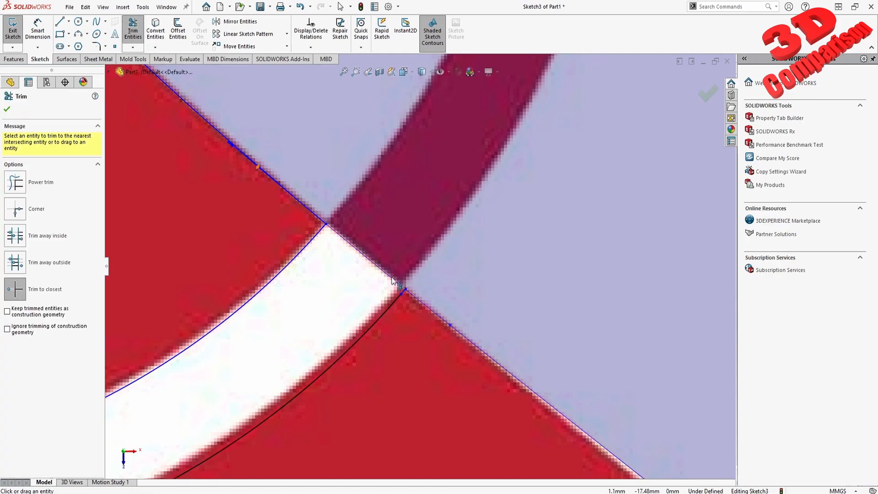
scroll(425, 284, up, 5)
click(436, 293)
click(495, 251)
click(399, 263)
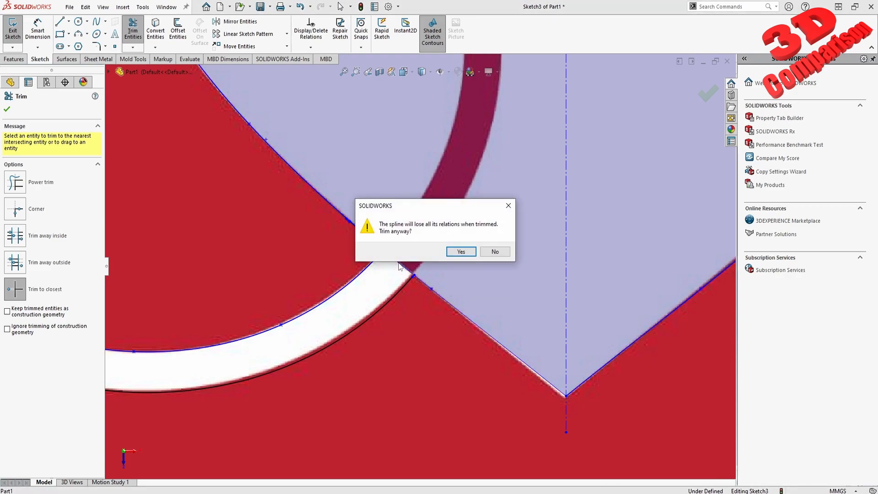
click(459, 252)
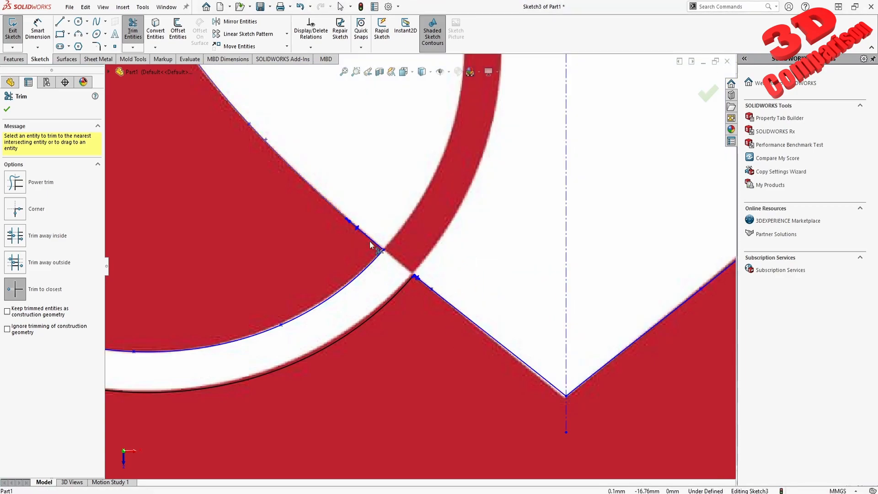
key(Escape)
- Try to reshape the heart's upper notch by moving the spline's end handle toward the picture's edge
scroll(377, 243, up, 4)
scroll(392, 125, down, 2)
scroll(508, 151, down, 3)
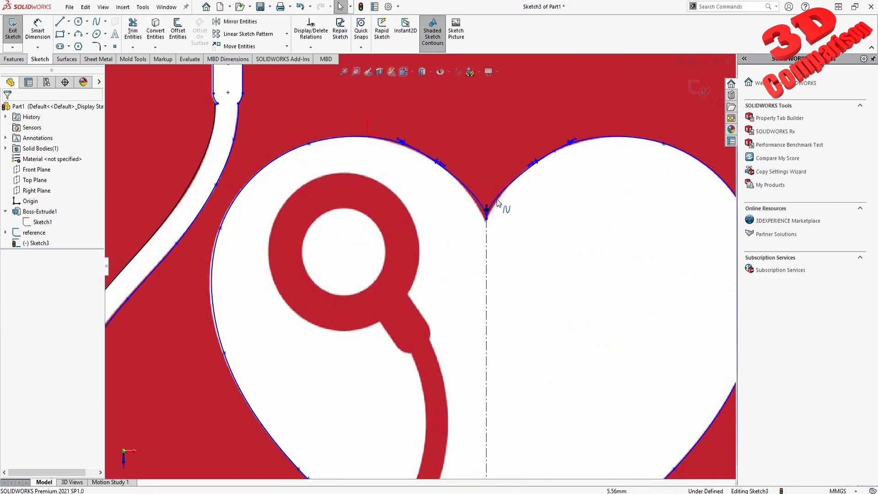
scroll(495, 194, down, 5)
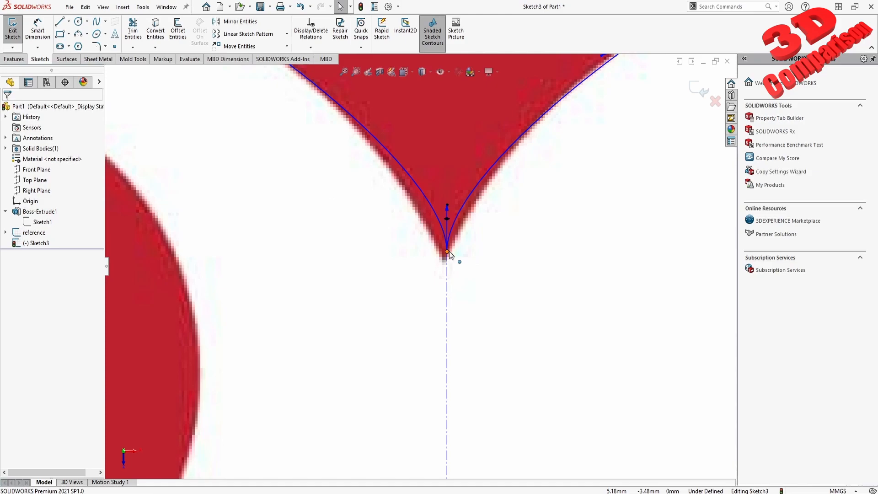
click(454, 223)
click(452, 250)
click(447, 210)
drag(447, 210, 467, 227)
scroll(468, 231, up, 10)
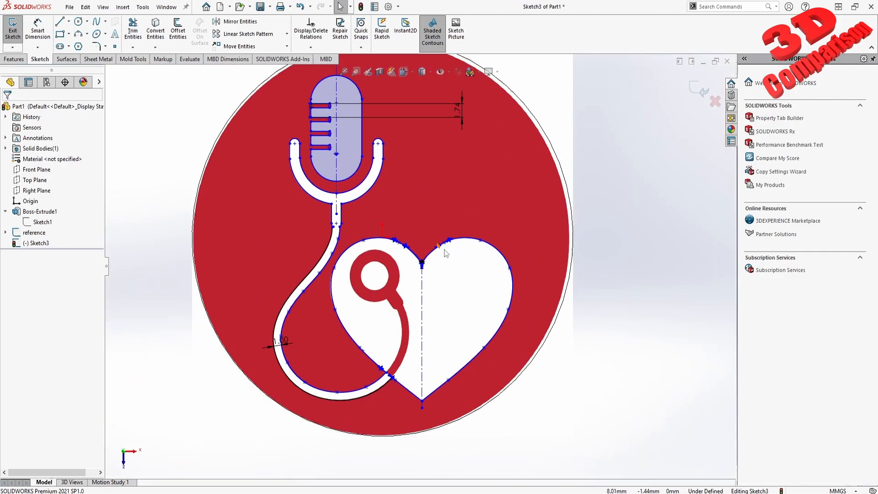
- Delete the splines of the heart outline, including the short segment between the tube and the bottom tip
click(432, 256)
key(Escape)
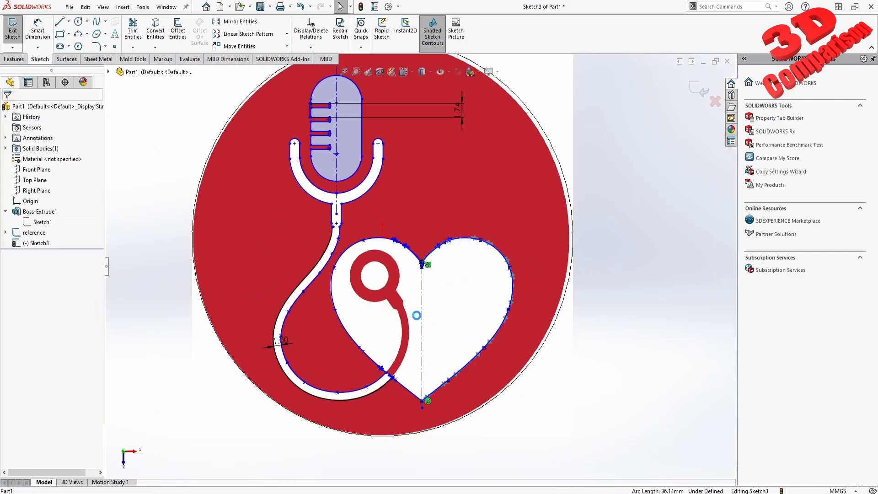
scroll(402, 380, down, 5)
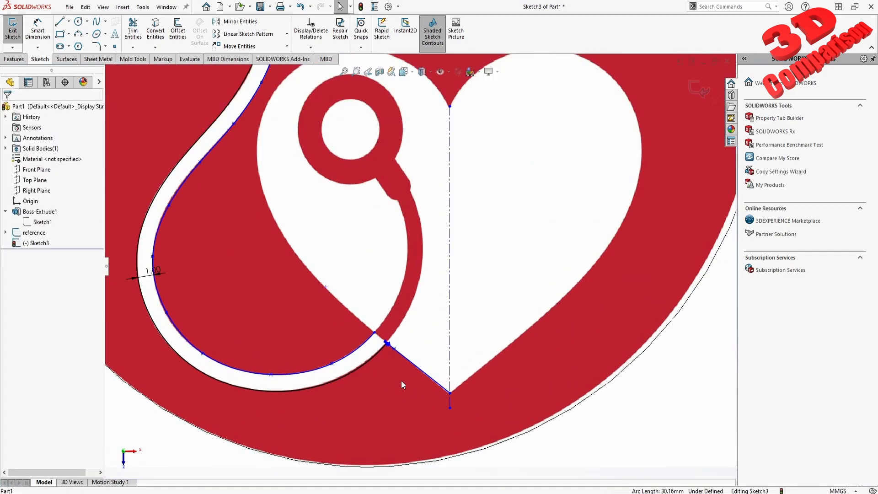
click(421, 338)
key(Delete)
- Sketch a spline along the heart's lower-left edge from the bottom tip to the end of the tube's outer edge
scroll(393, 302, down, 5)
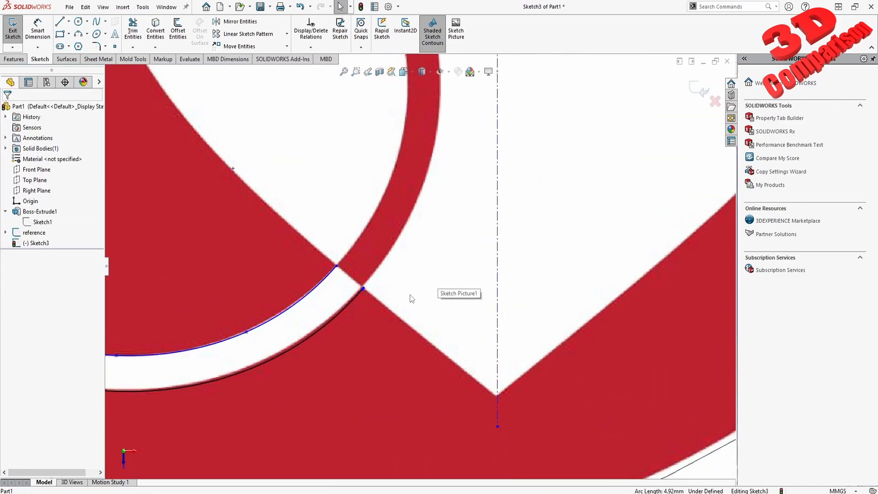
scroll(530, 336, up, 5)
drag(511, 302, 511, 315)
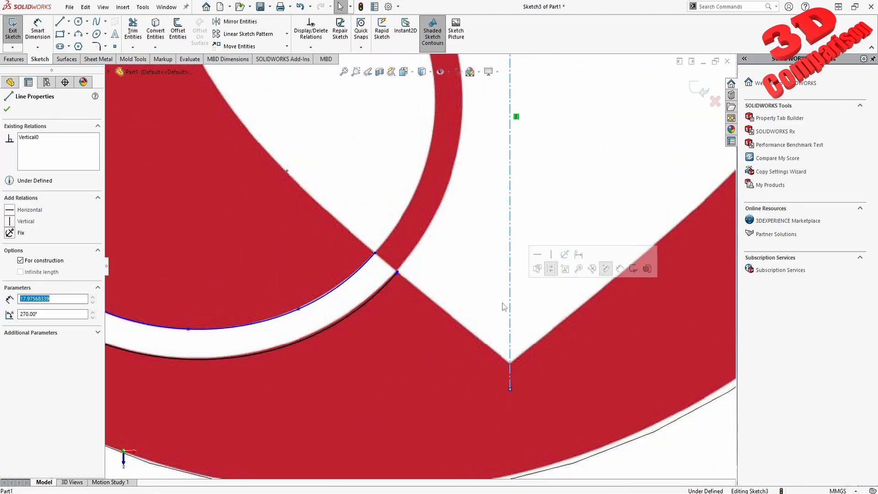
click(97, 22)
click(510, 364)
click(450, 315)
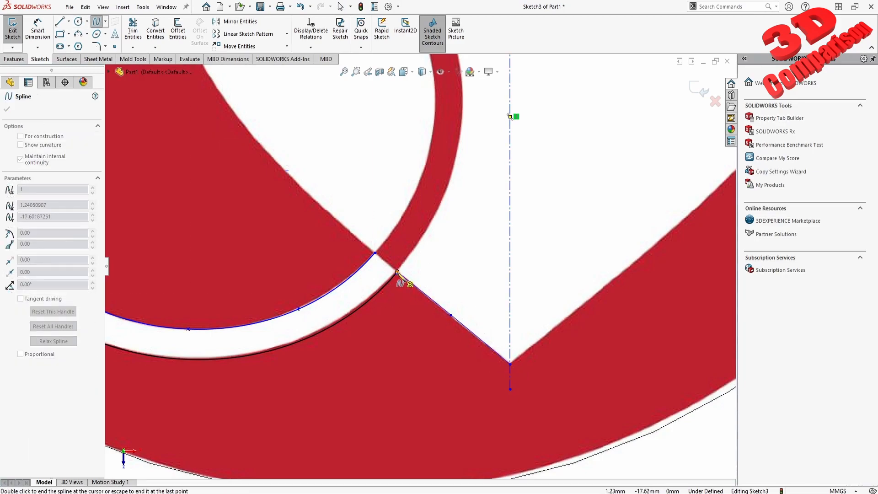
click(398, 272)
key(Escape)
click(97, 22)
click(375, 252)
click(309, 193)
scroll(300, 139, up, 4)
scroll(374, 254, down, 2)
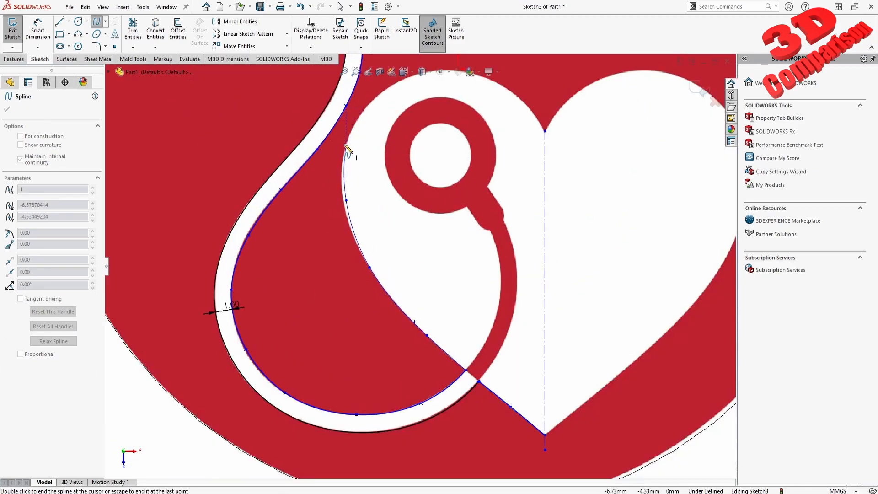
scroll(346, 148, down, 5)
scroll(386, 321, up, 3)
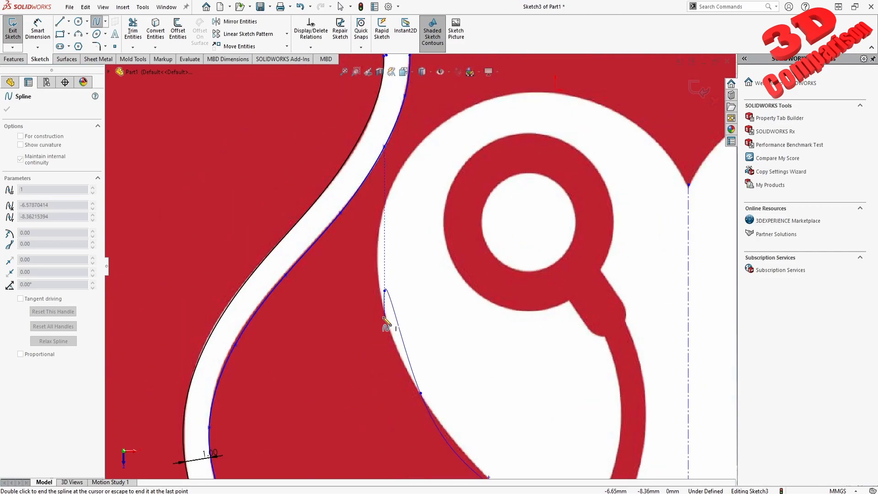
key(Escape)
scroll(234, 177, up, 2)
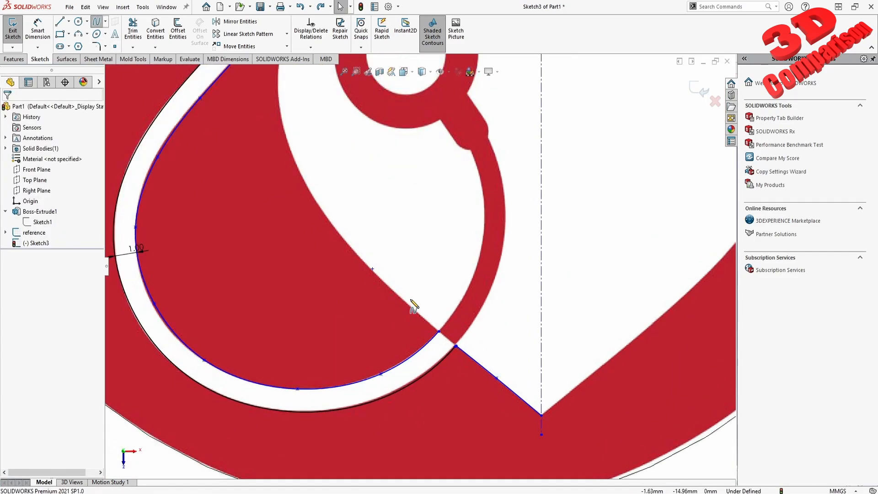
- Sketch a spline along the heart's left edge from the tube's inner edge over the upper lobe to the notch
click(439, 331)
scroll(412, 291, down, 3)
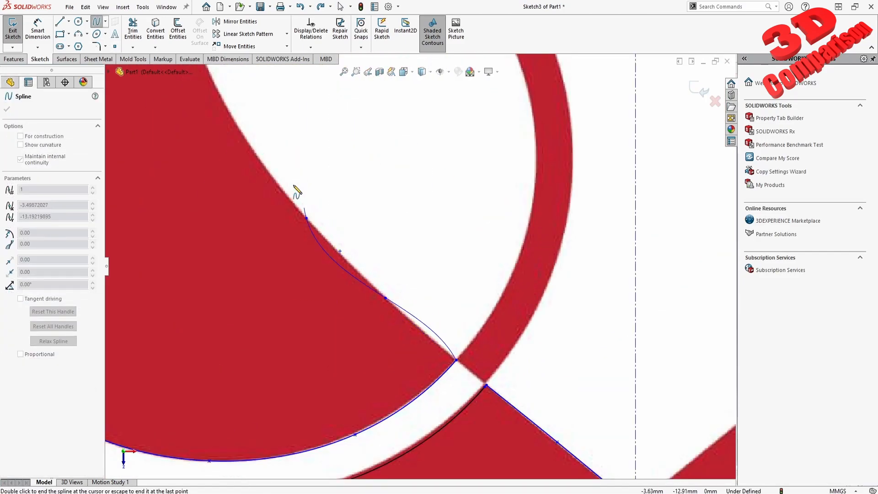
click(228, 116)
scroll(229, 116, up, 5)
scroll(336, 132, down, 4)
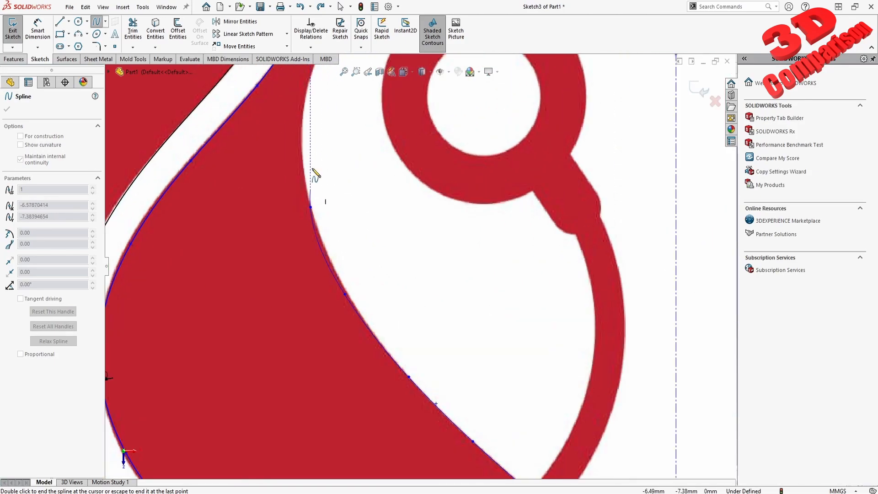
scroll(330, 118, up, 4)
scroll(373, 156, down, 5)
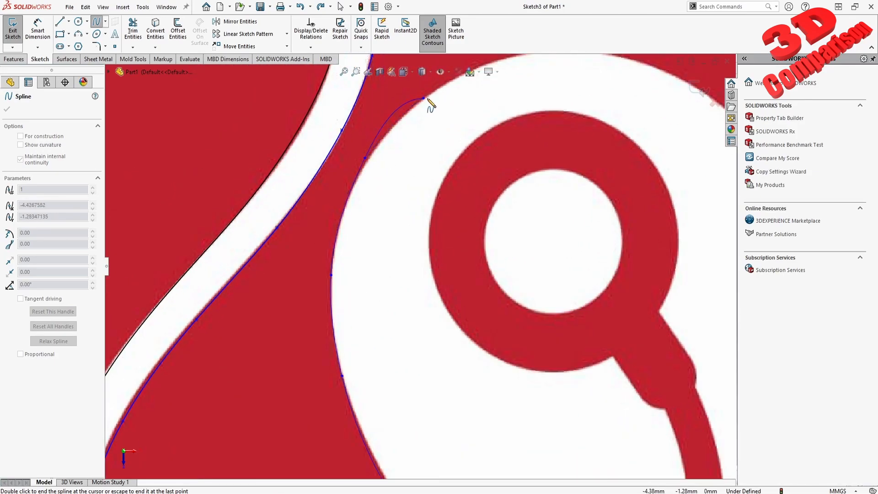
click(424, 99)
scroll(424, 99, up, 4)
scroll(450, 76, down, 4)
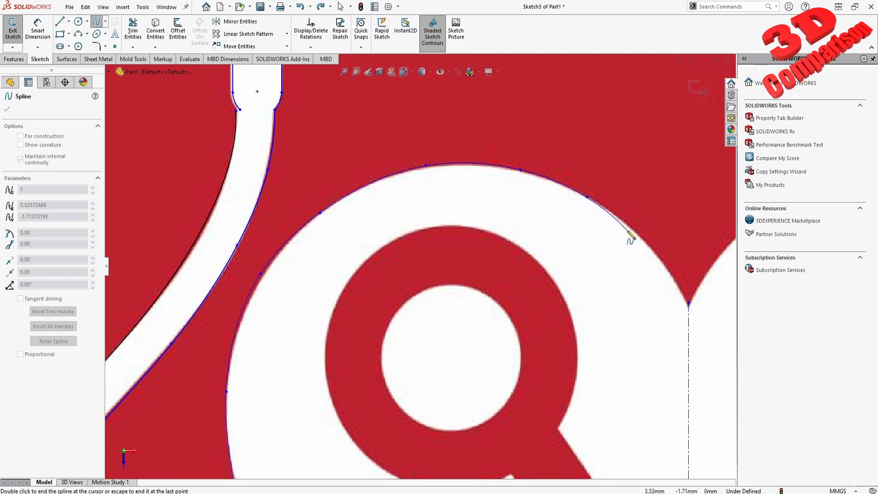
click(675, 282)
scroll(686, 292, down, 5)
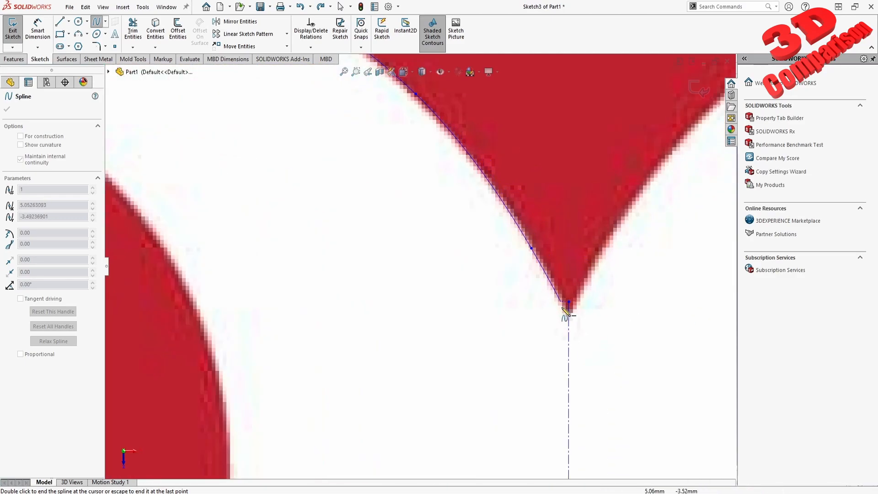
click(564, 305)
key(Escape)
scroll(418, 265, up, 3)
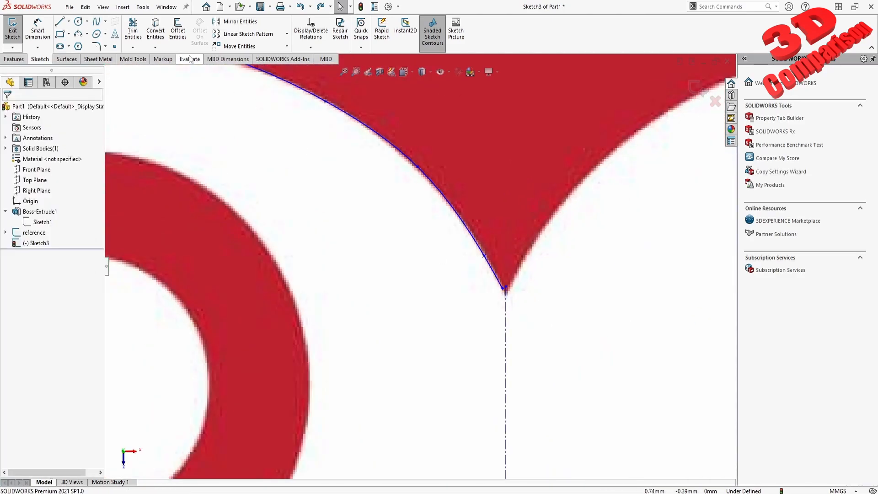
- Mirror the heart's long left spline about the vertical centerline
click(494, 280)
click(235, 21)
click(505, 320)
click(7, 109)
- Sketch a small three-point arc joining the left and right heart splines at the upper notch
click(78, 34)
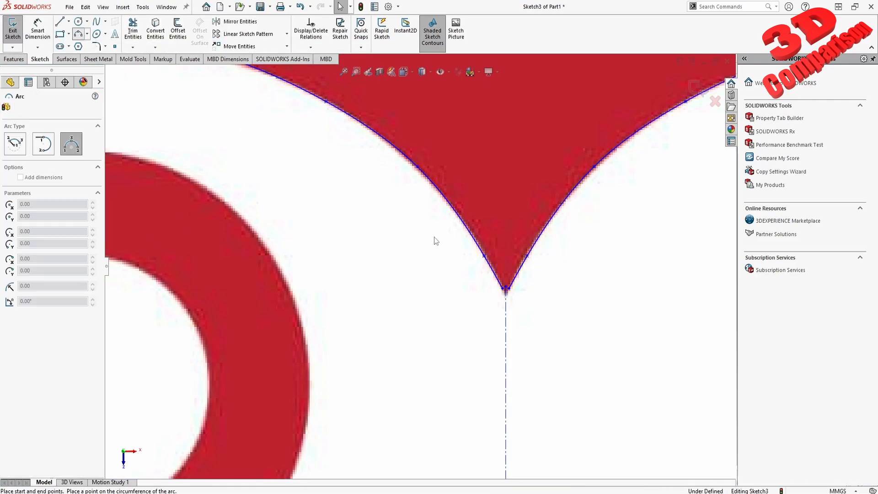
scroll(483, 271, down, 5)
scroll(577, 340, down, 2)
click(541, 309)
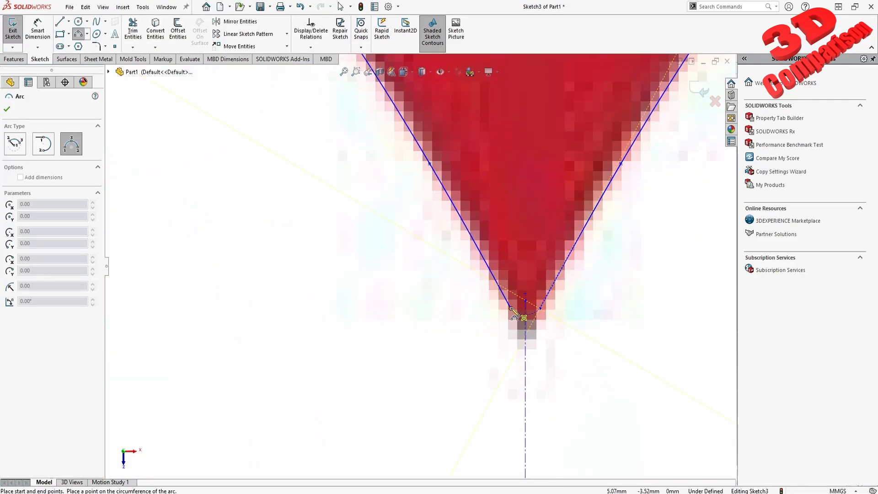
click(532, 325)
key(Escape)
- Delete the mirrored spline on the heart's right side
scroll(478, 371, up, 6)
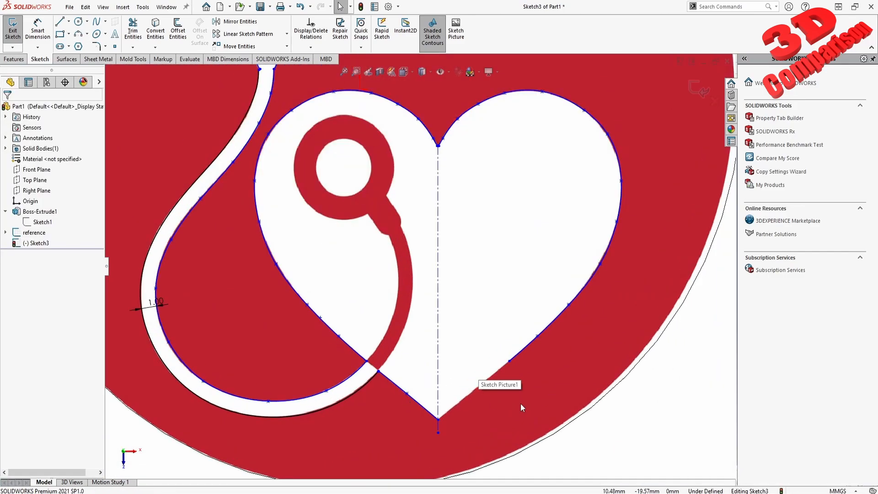
scroll(520, 362, down, 2)
click(515, 356)
key(Delete)
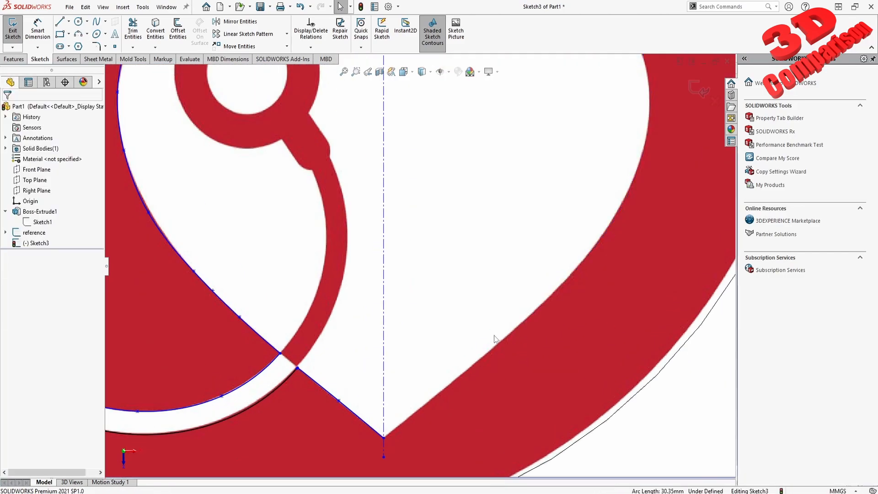
- Mirror both left heart splines, the long one and the short lower one, about the vertical centerline
scroll(388, 143, up, 4)
click(388, 143)
ctrl+click(383, 328)
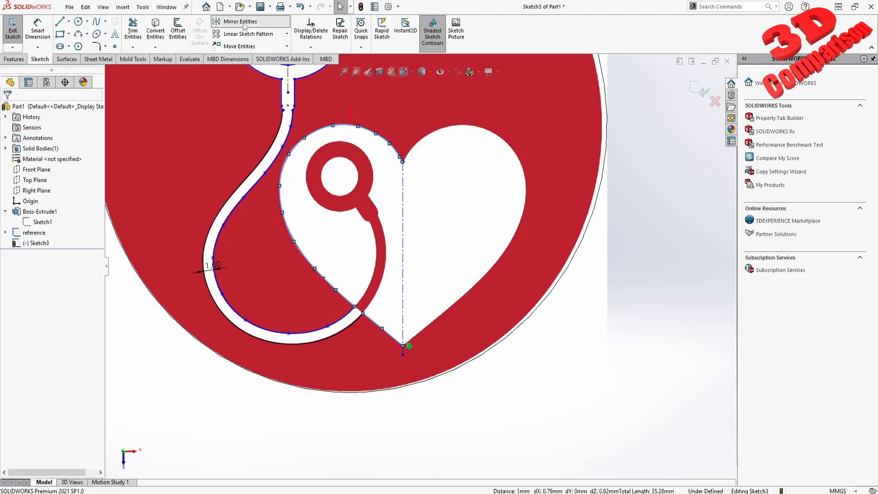
click(240, 22)
click(84, 231)
click(403, 290)
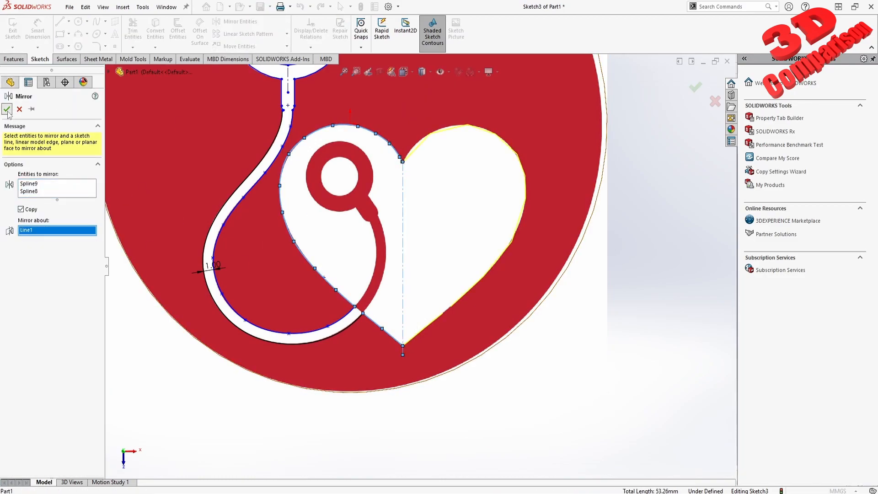
key(Return)
- Bridge the gap in the heart's lower-right edge with a short spline between the two mirrored splines
scroll(450, 318, down, 3)
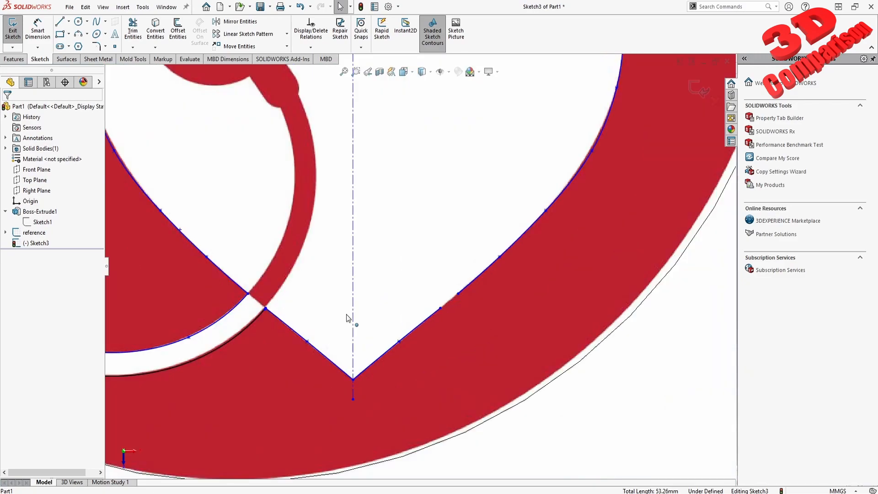
click(97, 37)
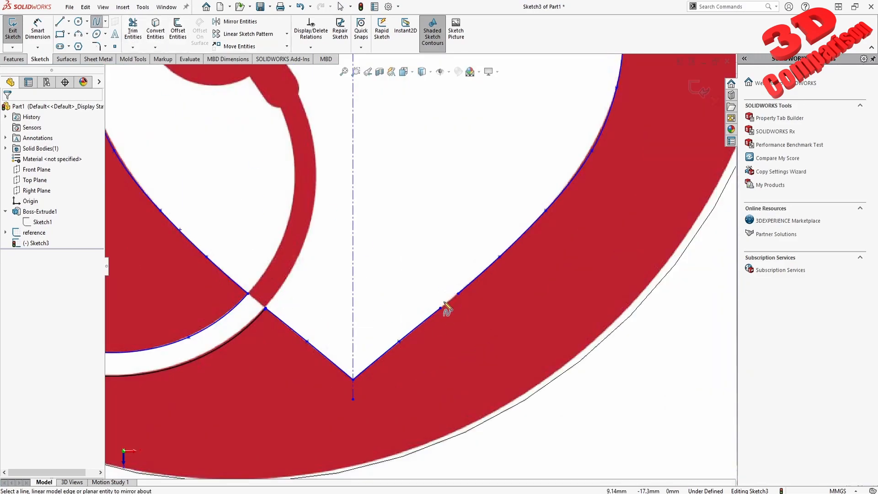
click(463, 300)
scroll(457, 304, up, 3)
- Run Repair Sketch on the logo sketch and exit the sketch
scroll(456, 301, up, 4)
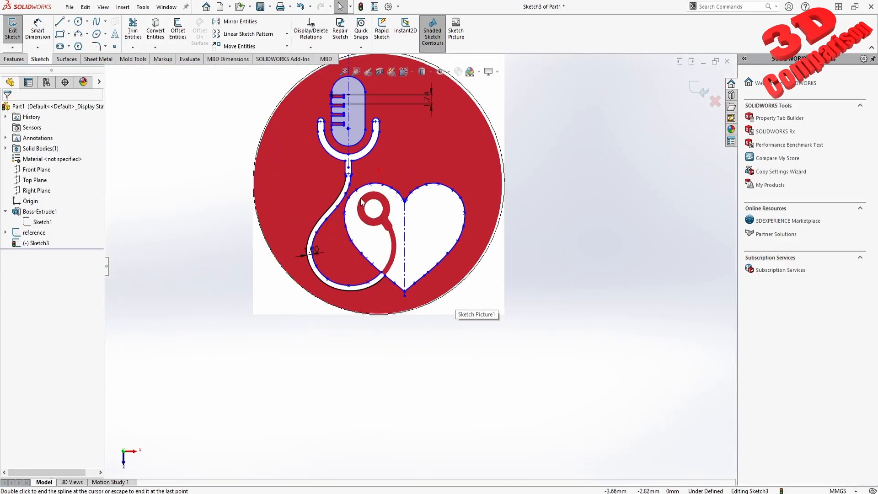
scroll(347, 175, down, 4)
click(340, 28)
click(104, 61)
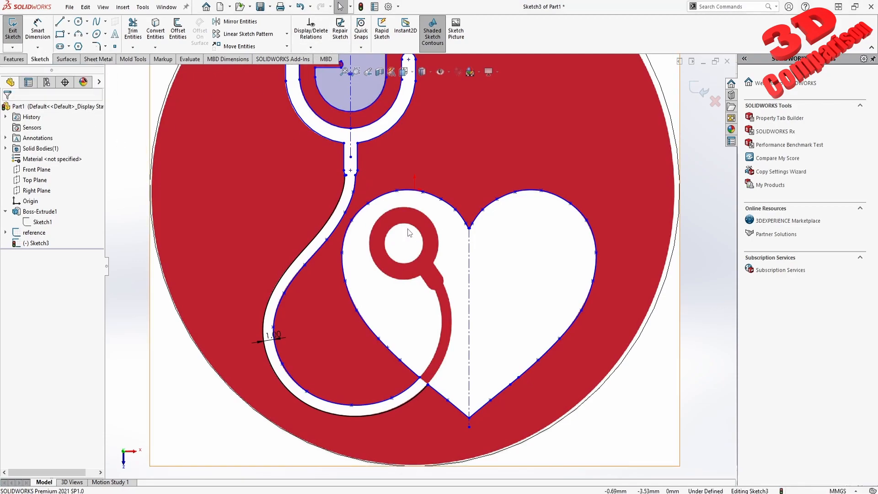
click(693, 92)
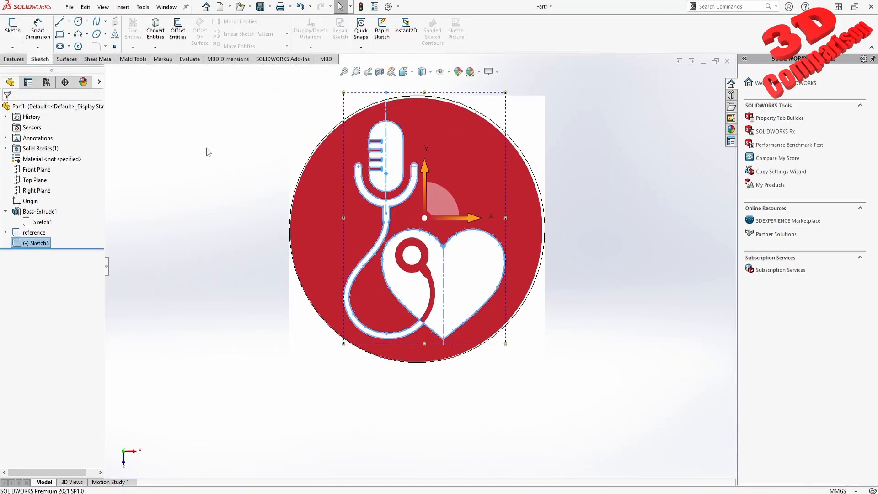
- Try to extrude the microphone and the other logo regions 1.5 mm by selecting their contours
click(14, 58)
click(16, 31)
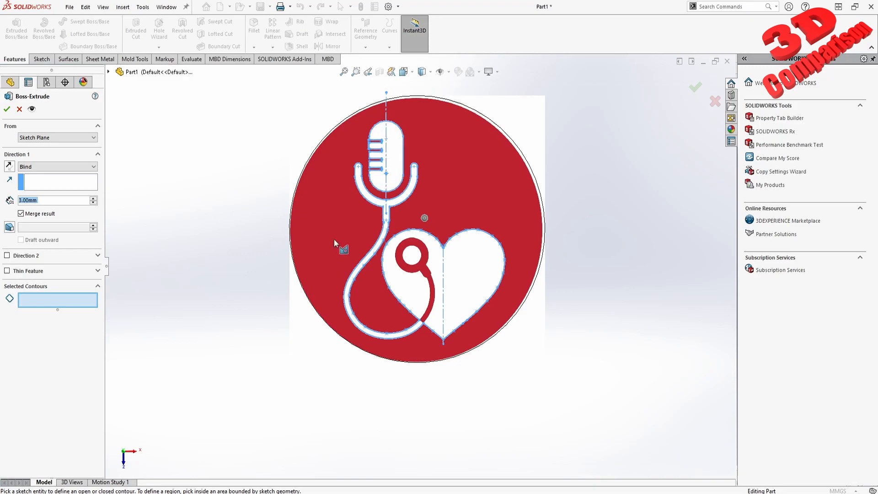
text(1.5)
click(404, 199)
scroll(403, 200, down, 3)
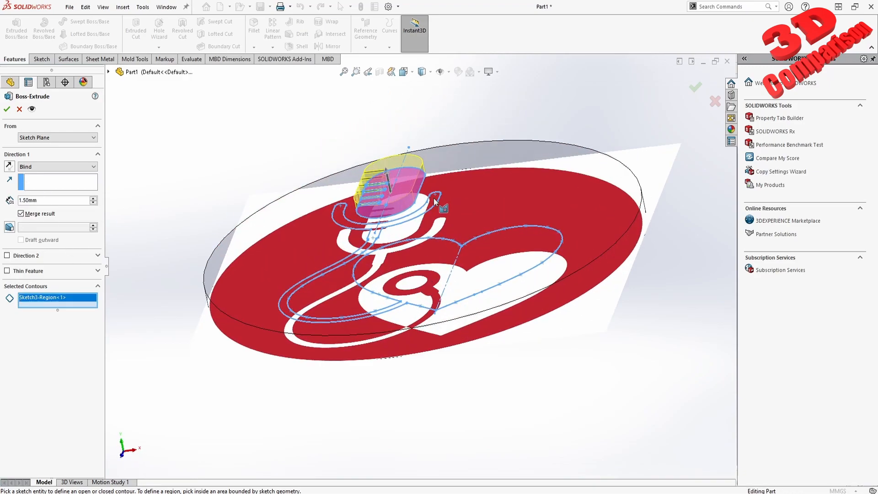
click(434, 199)
right_click(50, 302)
click(69, 322)
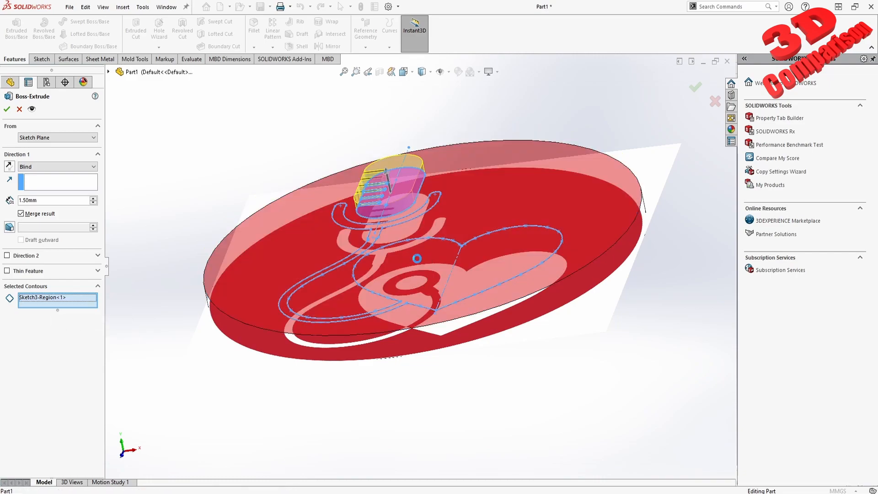
click(420, 264)
right_click(51, 303)
click(97, 322)
key(ctrl+8)
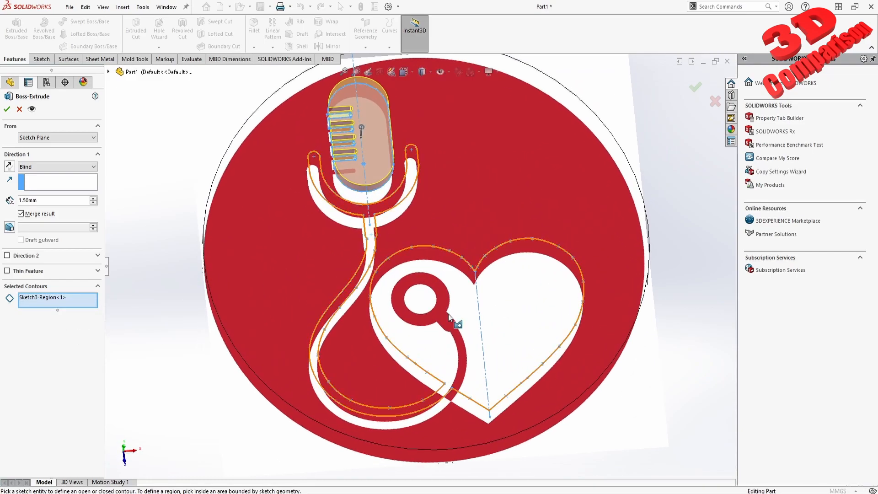
scroll(513, 335, up, 3)
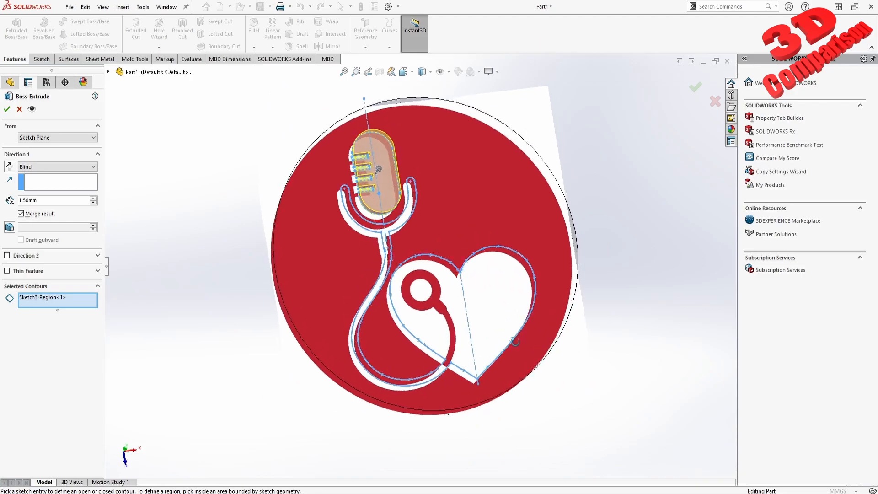
scroll(393, 256, down, 10)
key(Escape)
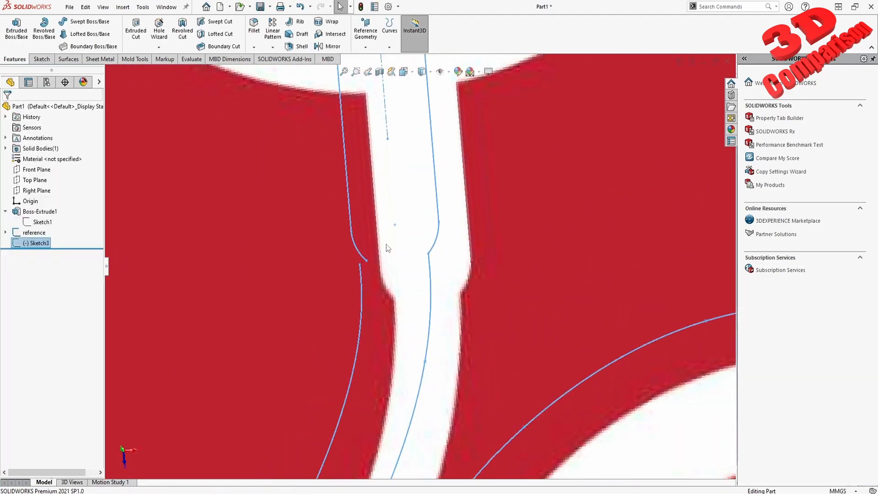
- Reopen the logo sketch and delete the unconnected small arc at the lower left of the microphone's stem
scroll(348, 254, up, 8)
click(34, 242)
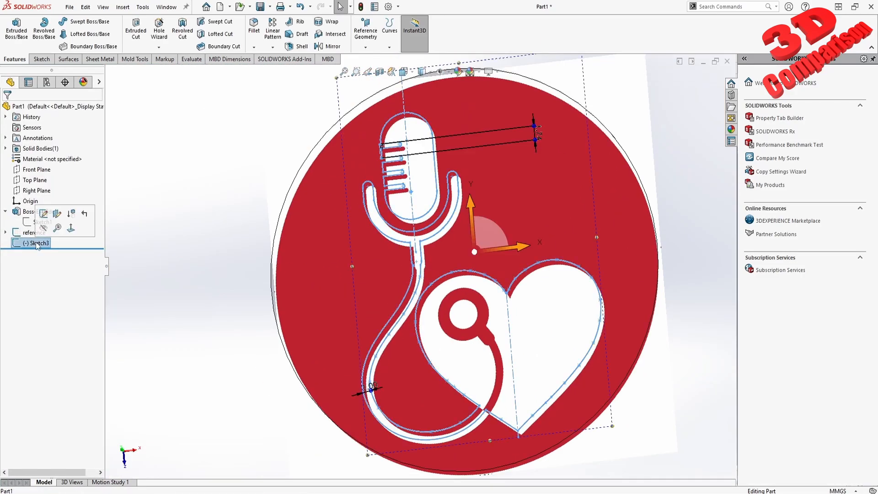
click(41, 212)
scroll(382, 257, down, 4)
scroll(383, 259, down, 5)
click(386, 261)
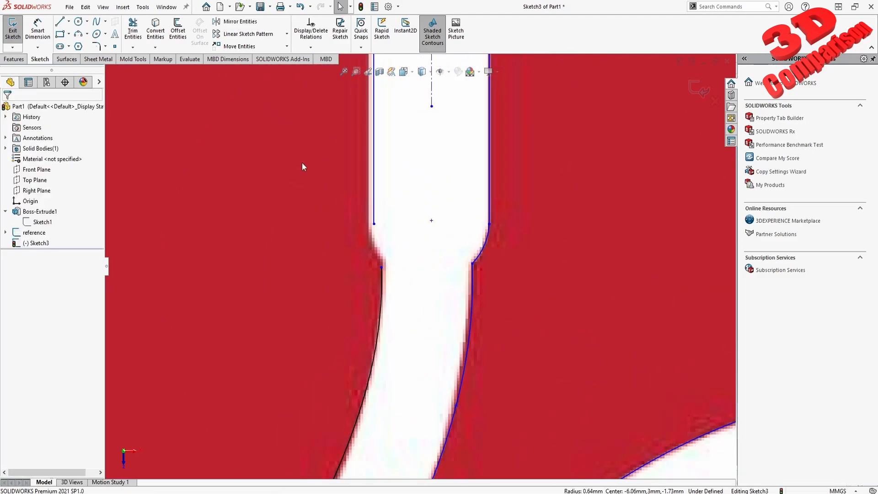
- Sketch a three-point arc connecting the tube's outer edge to the lower end of the stem's left line
click(75, 37)
click(381, 268)
click(374, 224)
click(374, 245)
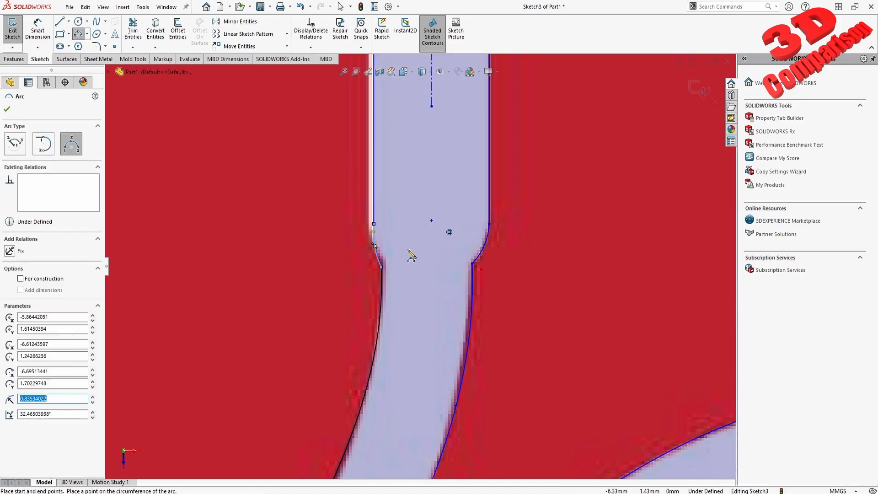
key(Escape)
- Extrude the whole logo sketch as a blind boss 1.5 mm high
key(f)
click(19, 59)
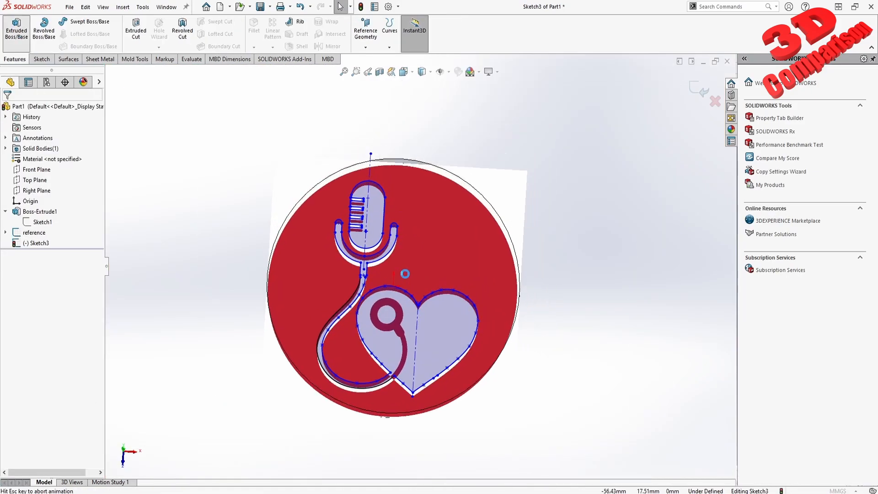
click(16, 30)
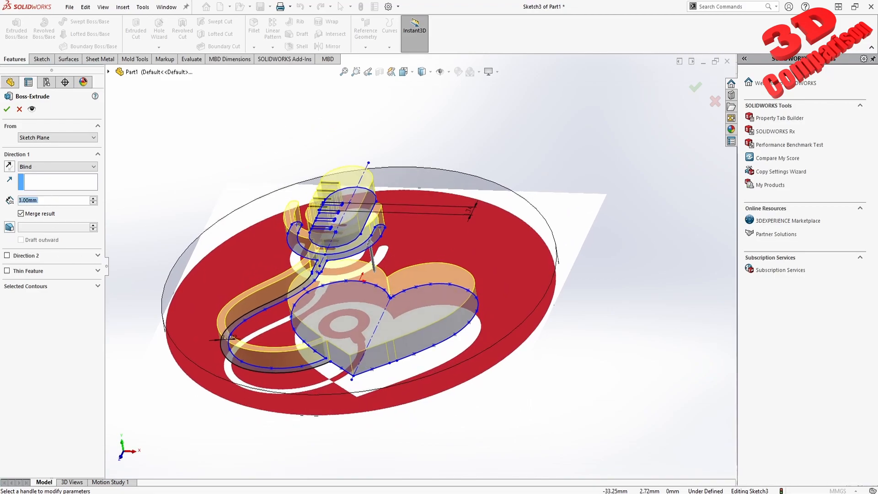
text(1.5)
key(Tab)
click(6, 109)
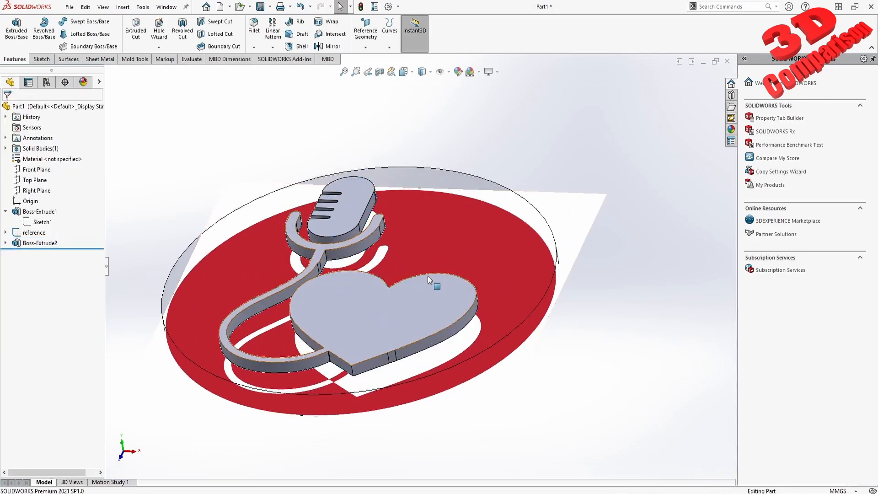
- Switch the round disc to shaded display and view the raised logo on it
click(41, 212)
right_click(50, 212)
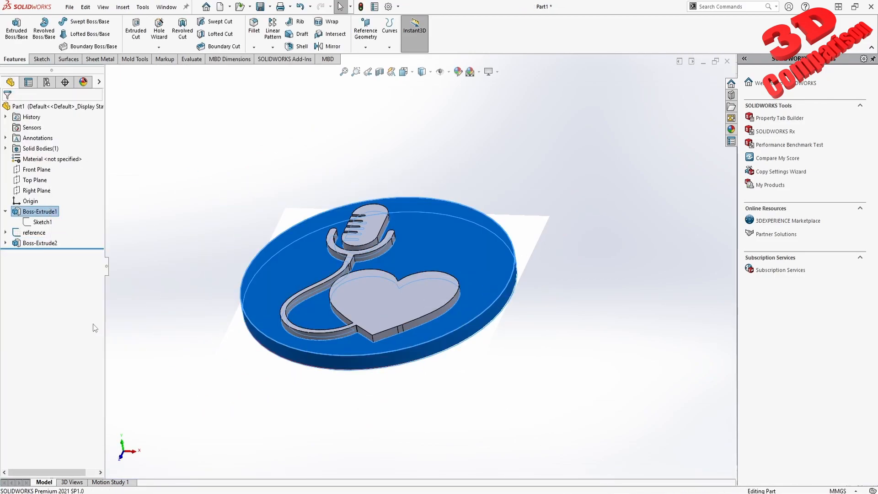
click(91, 323)
middle_drag(356, 215, 273, 316)
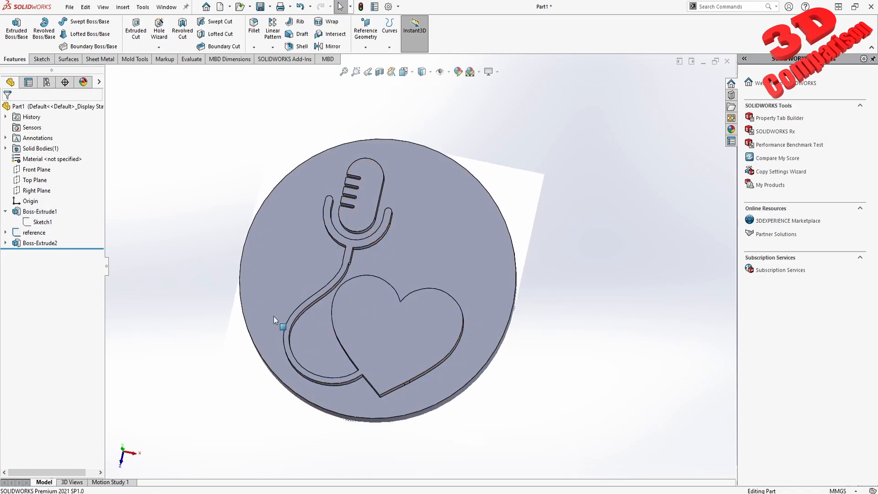
- Set the round disc and the raised logo extrusion to wireframe display
right_click(41, 211)
key(Escape)
click(40, 243)
right_click(40, 243)
key(Escape)
right_click(41, 211)
key(Escape)
key(Escape)
- Start a new sketch on the top face of the raised logo
middle_drag(418, 192, 422, 223)
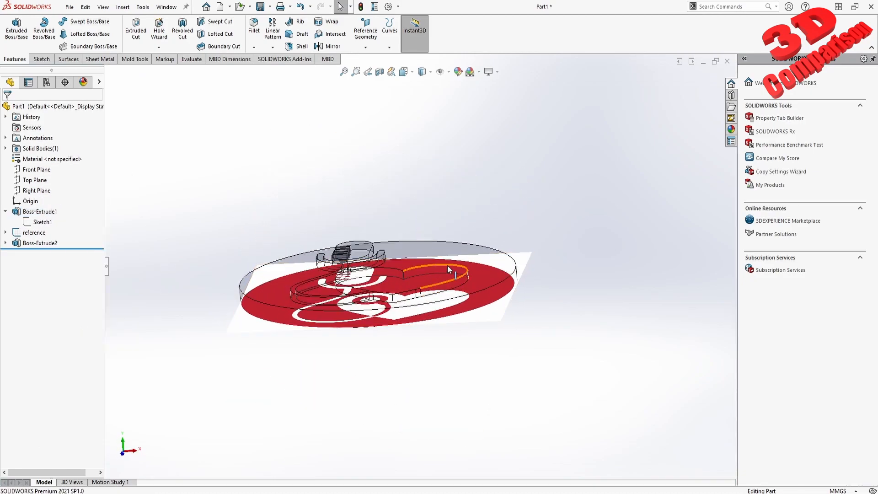
mouse_move(426, 271)
middle_down()
mouse_move(402, 283)
mouse_move(397, 320)
middle_up()
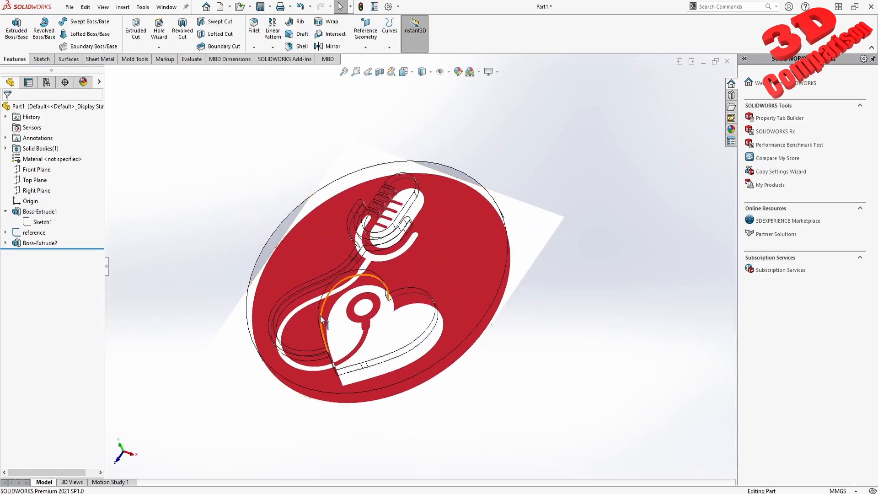
scroll(352, 234, down, 6)
click(40, 59)
click(13, 30)
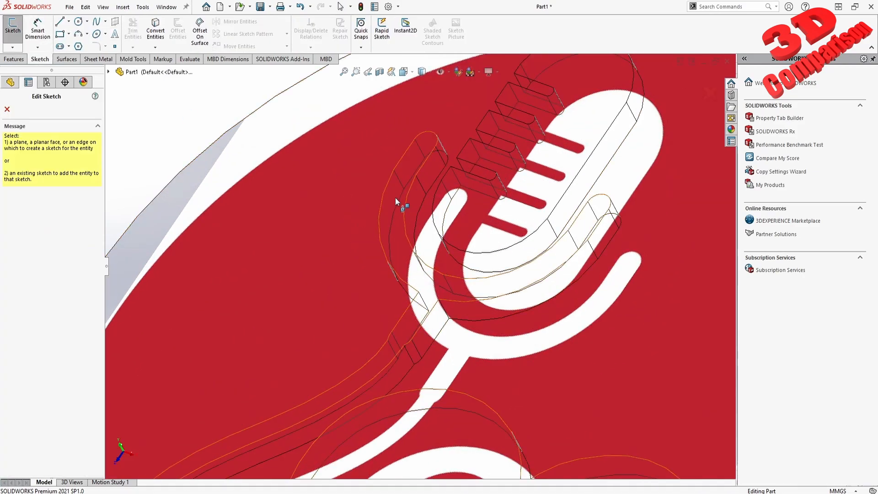
click(395, 197)
scroll(438, 379, down, 4)
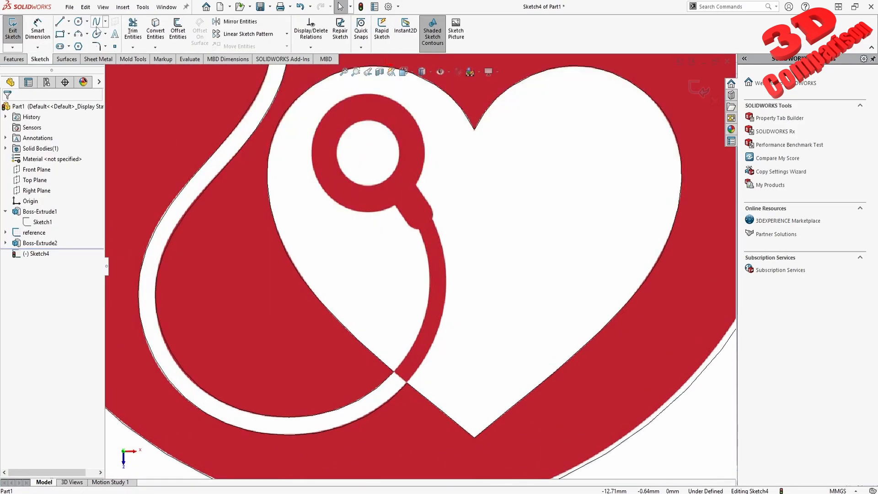
- Sketch two concentric circles tracing the stethoscope head, with radii of about 1.8 mm and 3.3 mm
click(77, 21)
click(368, 152)
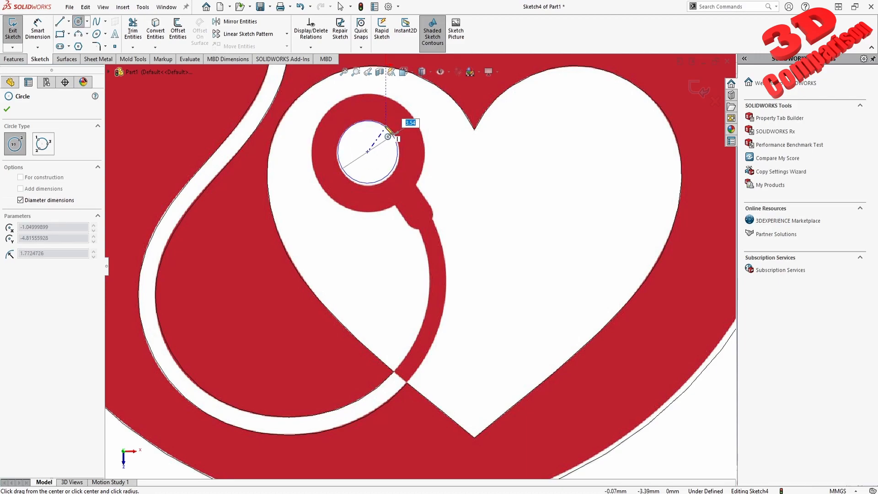
click(389, 133)
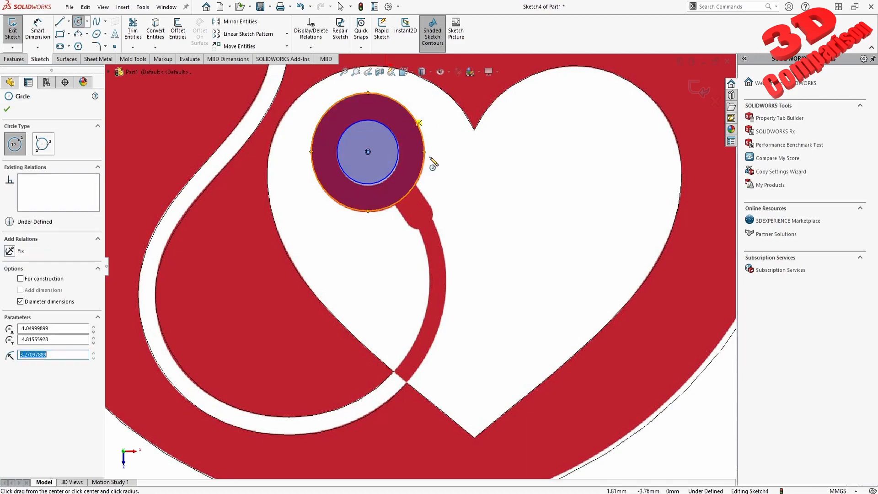
key(Escape)
- Sketch a line along the inner side of the stethoscope head's neck, starting on the outer circle
scroll(439, 194, down, 3)
click(60, 21)
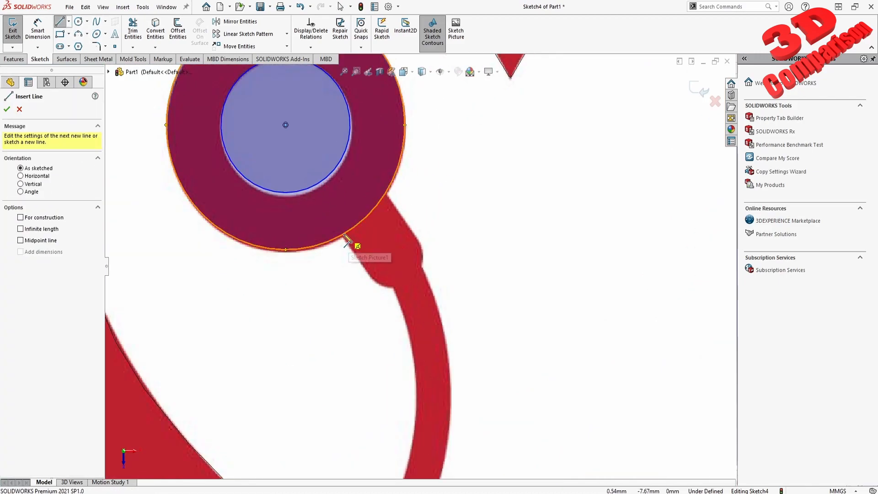
click(343, 234)
click(374, 280)
key(Escape)
- Try to sketch a line along the other side of the neck from the outer circle
key(l)
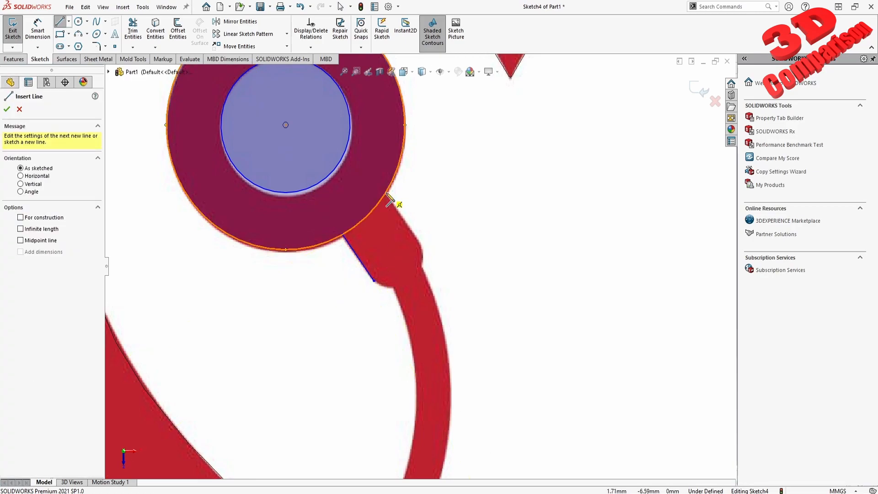
click(387, 194)
click(419, 241)
key(Escape)
- Sketch a three-point arc of about 0.7 mm radius rounding the neck's corner from the inner side line to the tube
scroll(426, 247, down, 3)
click(79, 33)
click(335, 305)
click(372, 316)
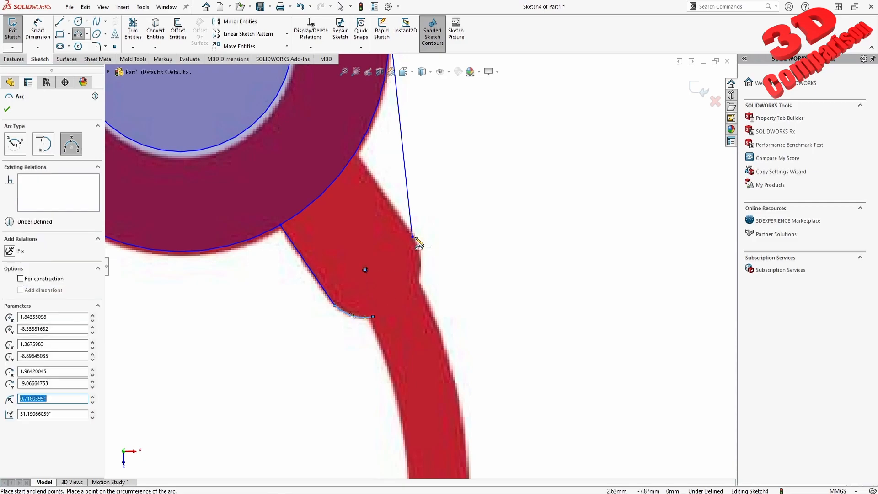
- Delete the misplaced neck line and redraw it along the neck's outer side, starting inside the ring
key(Escape)
click(409, 206)
key(Delete)
click(59, 21)
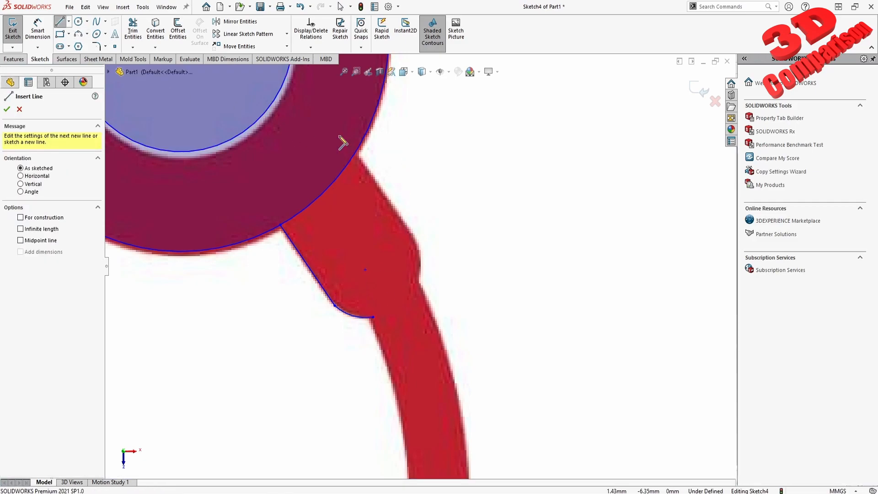
click(340, 136)
click(417, 242)
key(Escape)
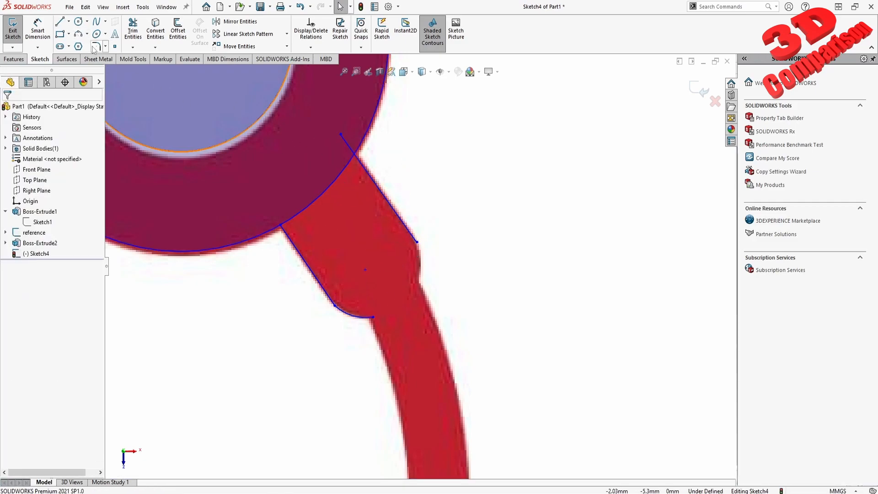
- Sketch a three-point arc from the end of the neck's outer side line to the tube's outer edge
click(78, 34)
click(417, 242)
click(416, 282)
click(421, 262)
- Trace the tube's inner edge with a spline from the neck arc down to the heart's edge
click(97, 22)
click(373, 317)
scroll(414, 350, up, 5)
scroll(416, 401, up, 3)
scroll(416, 402, down, 10)
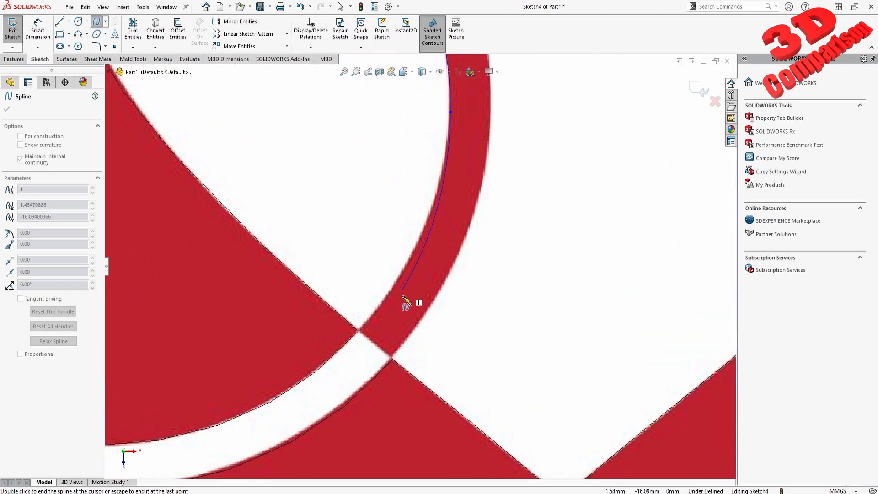
click(359, 331)
key(Escape)
- Sketch a line about 1 mm long along the heart's edge to close the tube's lower end
click(60, 21)
click(358, 330)
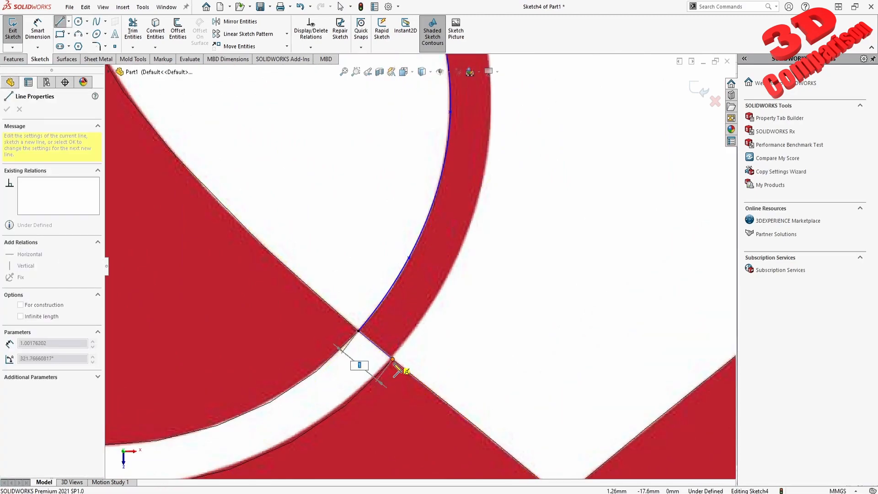
scroll(396, 366, down, 6)
key(Escape)
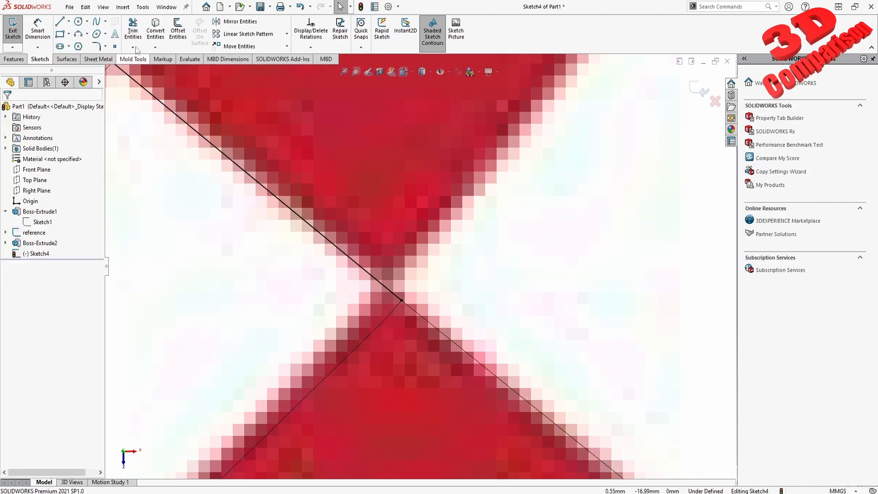
- Trace the tube's outer edge with a spline from the closing line up to the neck's outer arc
click(401, 298)
scroll(403, 293, up, 3)
scroll(503, 169, up, 2)
scroll(486, 166, down, 1)
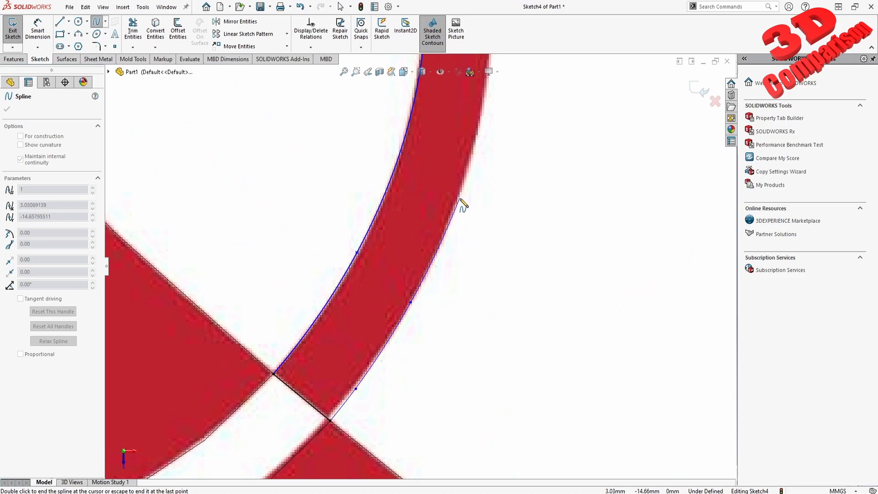
scroll(485, 119, up, 5)
scroll(434, 211, down, 6)
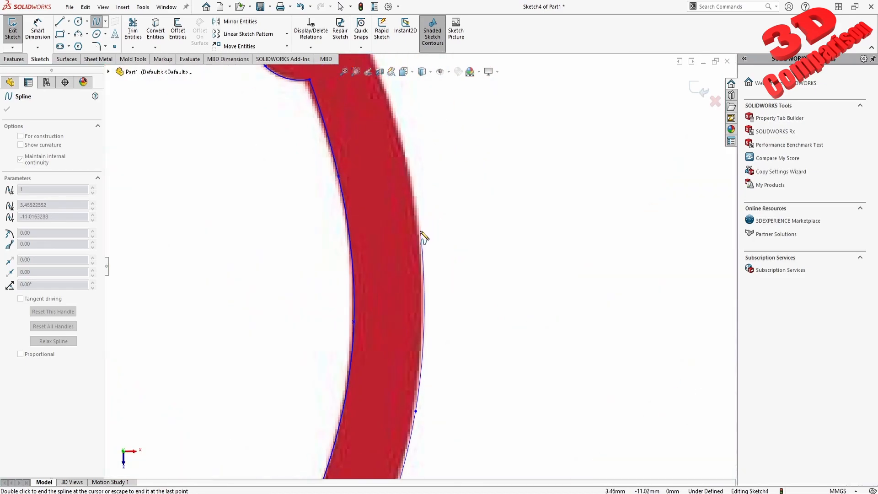
scroll(390, 99, up, 4)
scroll(396, 133, down, 4)
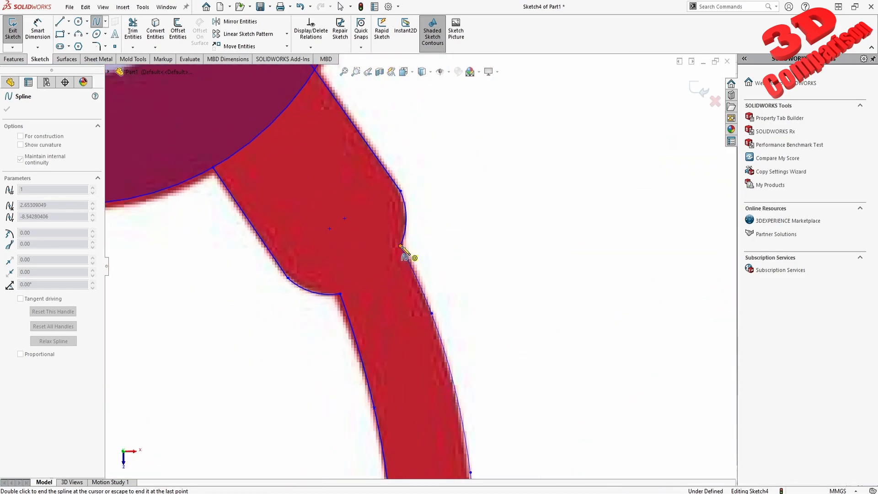
key(Escape)
- Trim the part of the neck's outer side line that extends inside the ring
scroll(421, 261, up, 8)
click(133, 29)
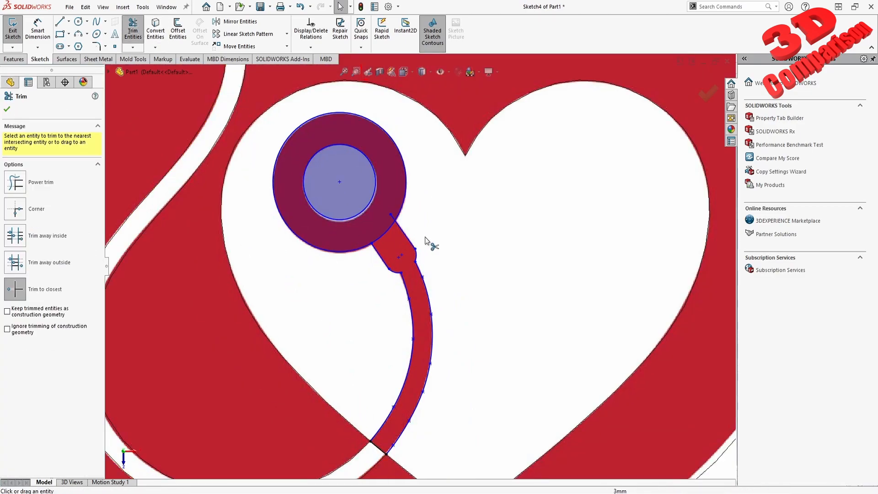
scroll(420, 233, down, 4)
click(356, 208)
scroll(403, 270, up, 4)
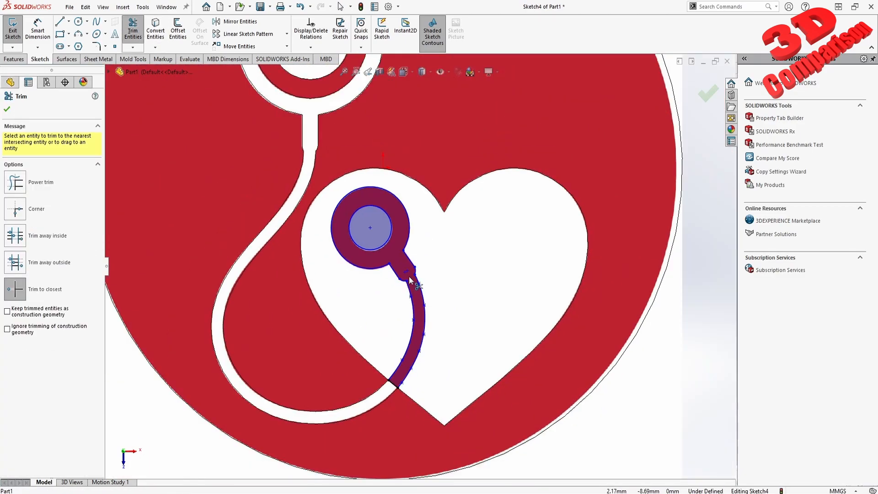
- Try to cut the stethoscope ring and tube region 1.5 mm deep into the raised logo
click(14, 59)
click(135, 29)
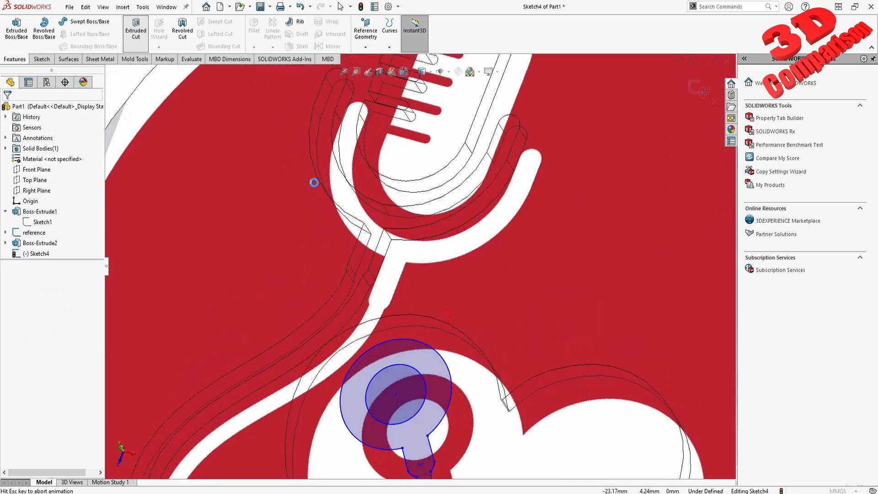
click(697, 87)
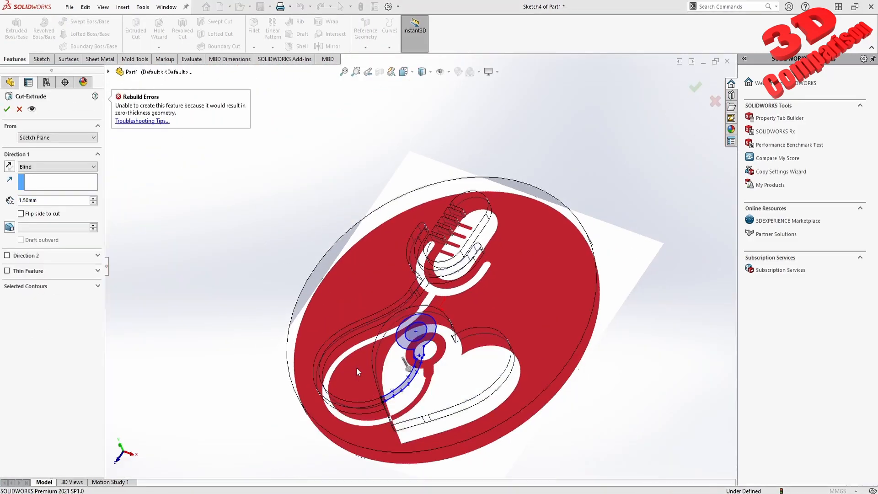
scroll(350, 353, down, 8)
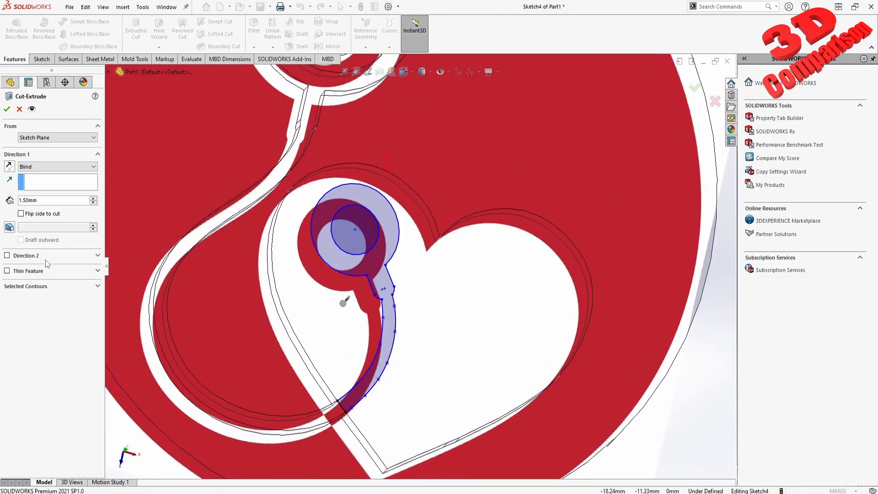
click(48, 286)
click(364, 264)
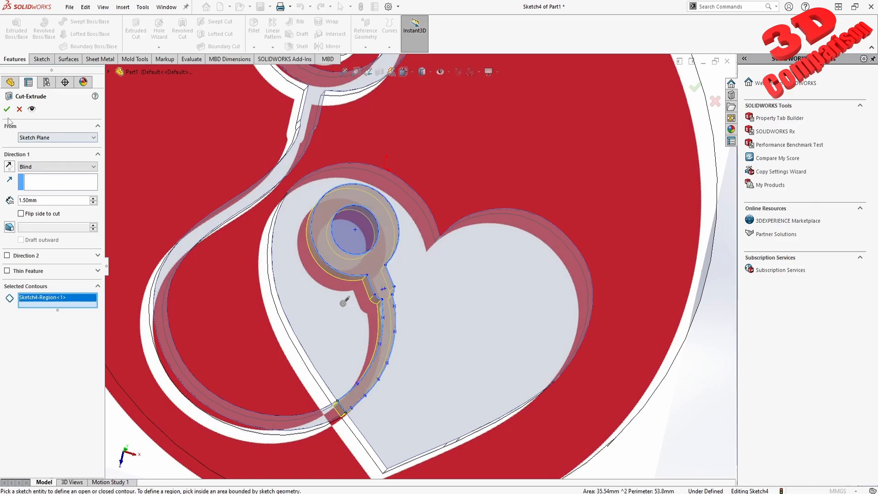
mouse_move(411, 287)
middle_down()
mouse_move(373, 188)
mouse_move(376, 217)
middle_up()
scroll(274, 334, down, 10)
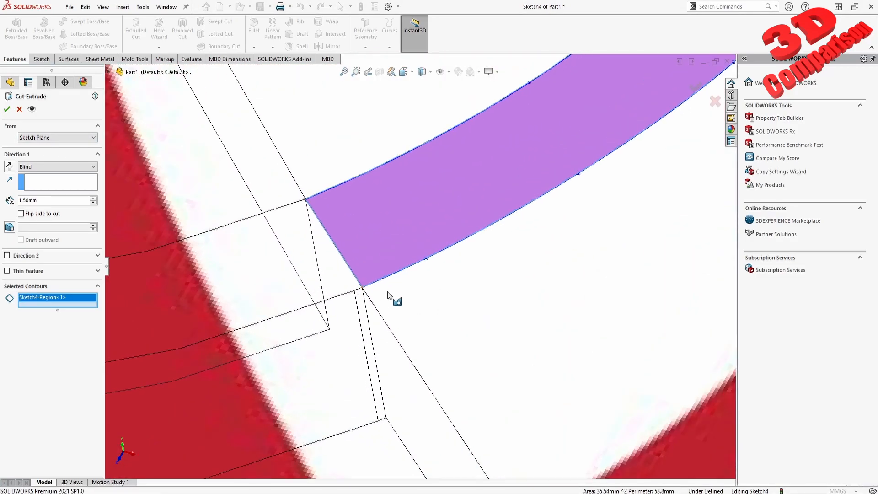
scroll(364, 293, up, 8)
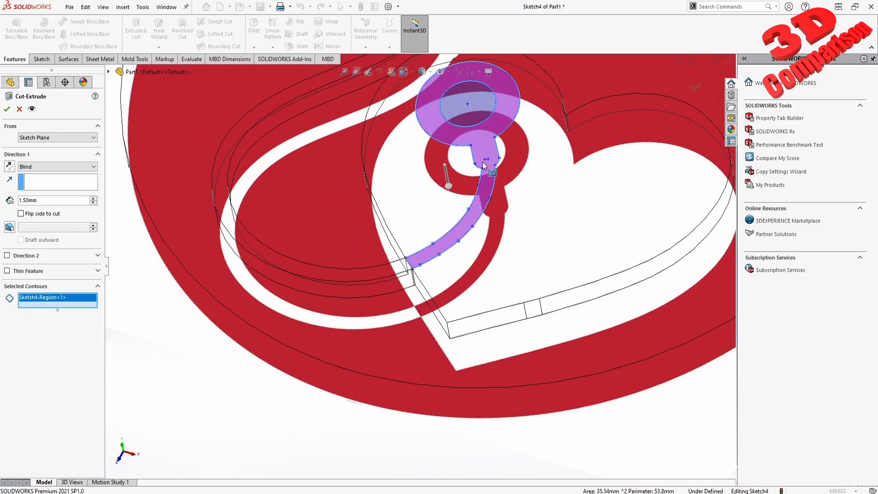
click(19, 109)
click(434, 258)
key(Escape)
- Sketch a second line across the tube's lower end, just inside the closing line and extending past the outer edge
key(ctrl+8)
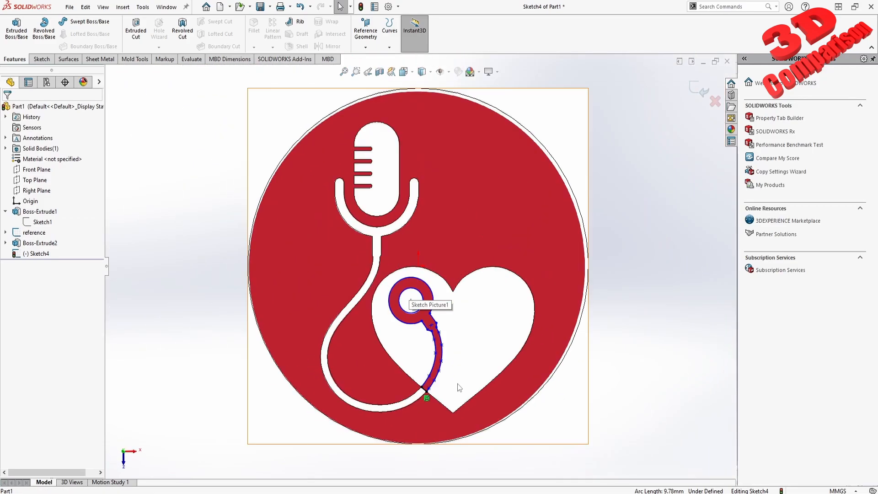
scroll(378, 352, down, 10)
click(40, 59)
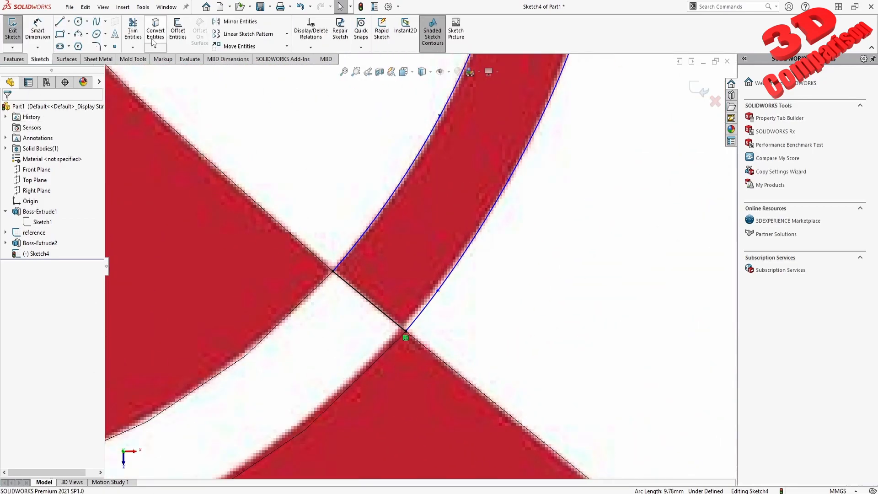
click(60, 21)
scroll(339, 268, down, 4)
click(323, 255)
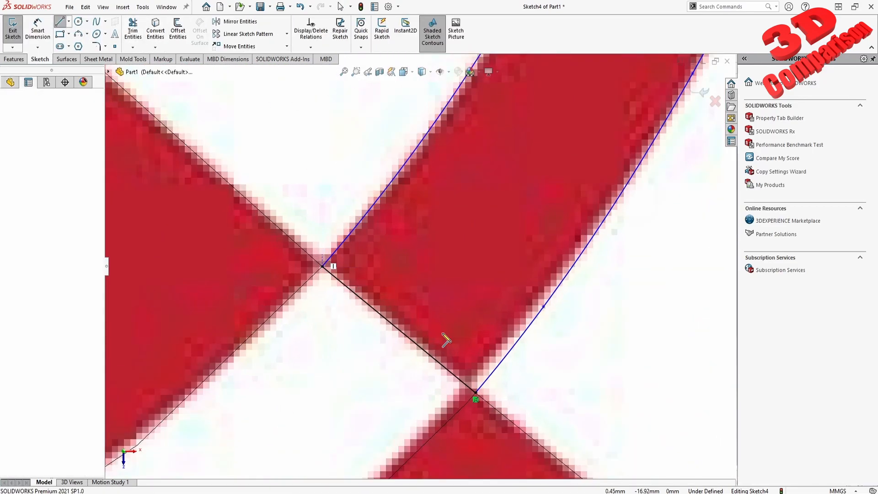
click(494, 397)
key(Escape)
- Make the new line parallel to the closing line at the tube's lower end
click(451, 362)
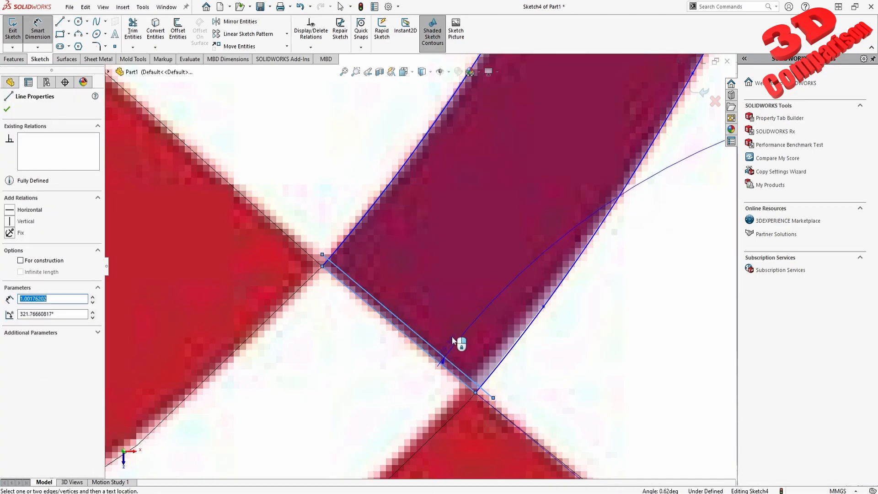
key(Escape)
click(442, 365)
ctrl+click(443, 356)
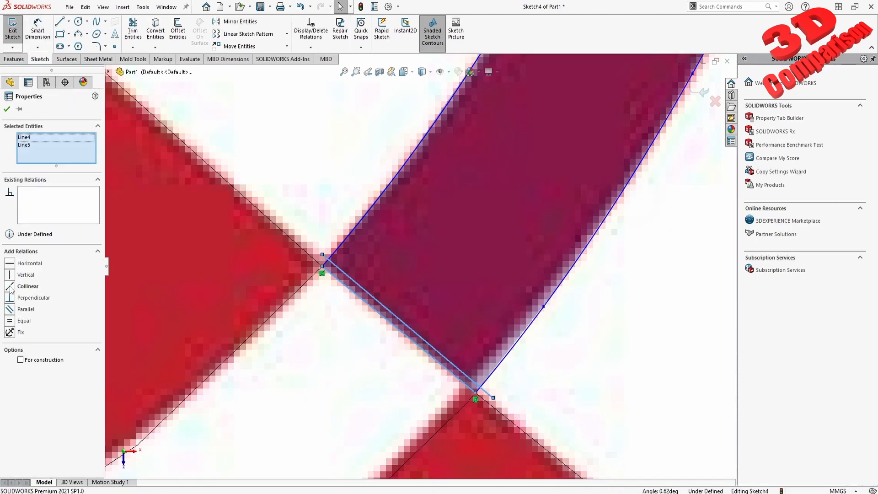
key(ctrl+z)
click(29, 309)
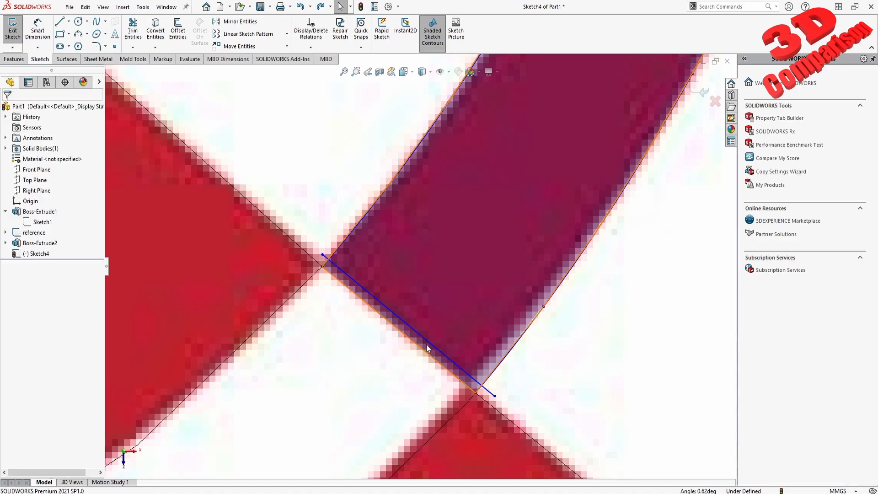
- Dimension the distance between the two parallel lines at the tube's end as 0.05 mm
click(428, 354)
click(504, 399)
text(0.05)
key(Return)
- Trim the excess segments where the offset line meets the tube's two edges
click(133, 30)
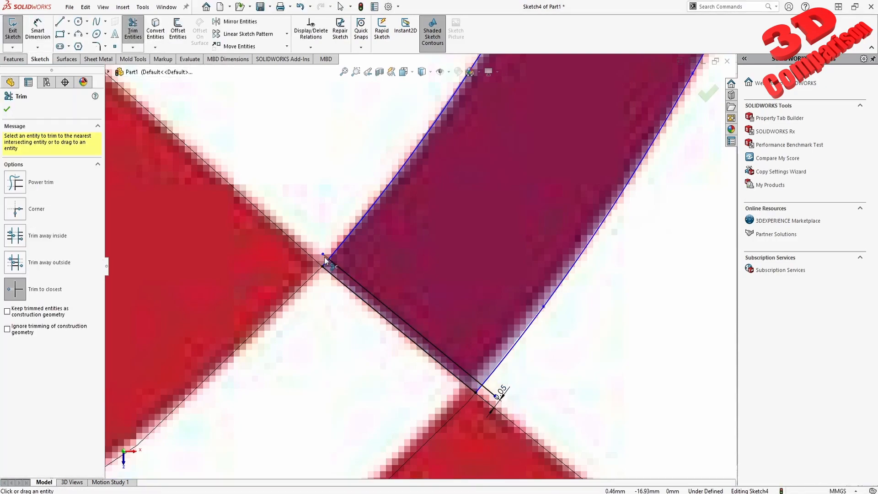
click(455, 250)
click(491, 392)
scroll(495, 386, up, 10)
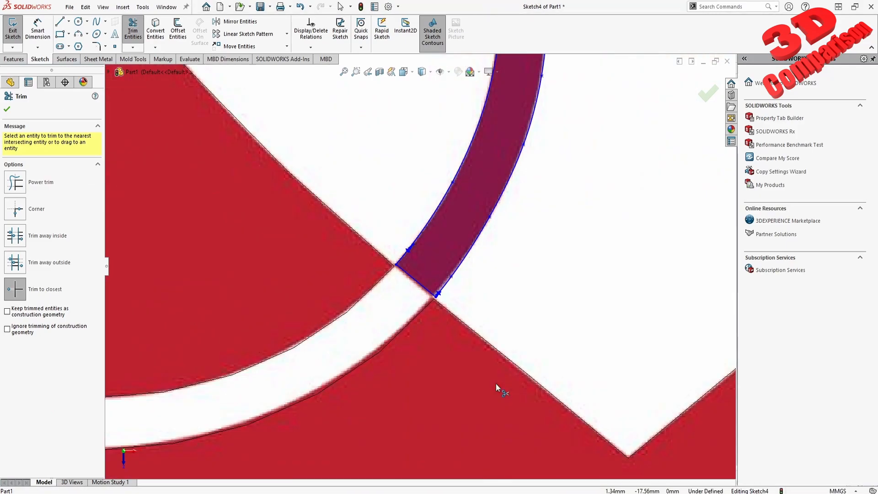
click(8, 109)
- Cut the stethoscope ring and tube profile into the raised logo with Extruded Cut
click(15, 59)
click(136, 29)
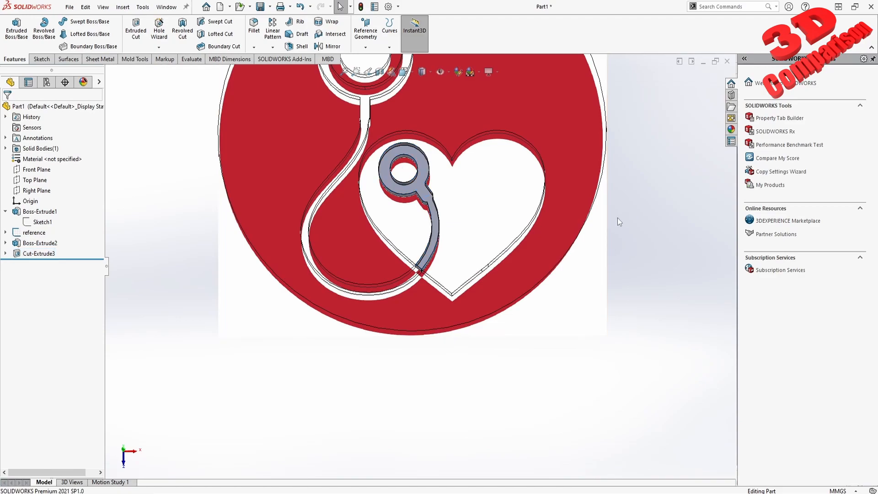
- Switch the round disc and the raised logo extrusion back to shaded display
click(41, 212)
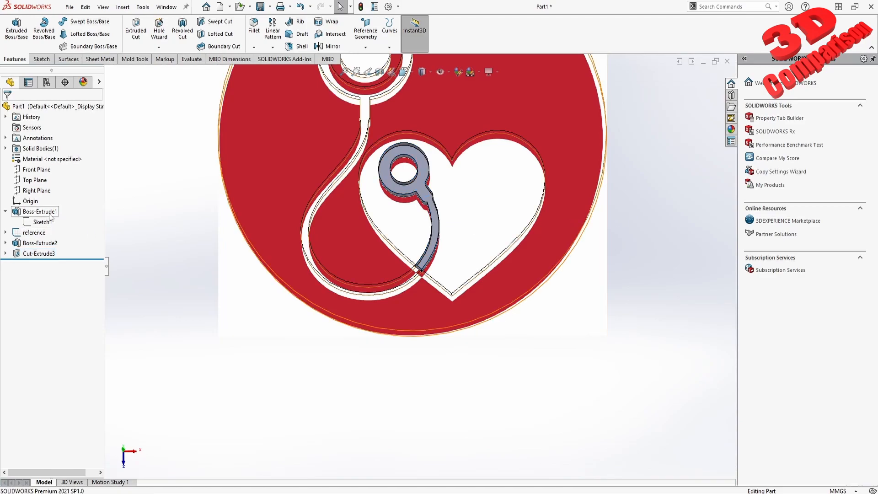
right_click(44, 211)
click(75, 322)
click(41, 253)
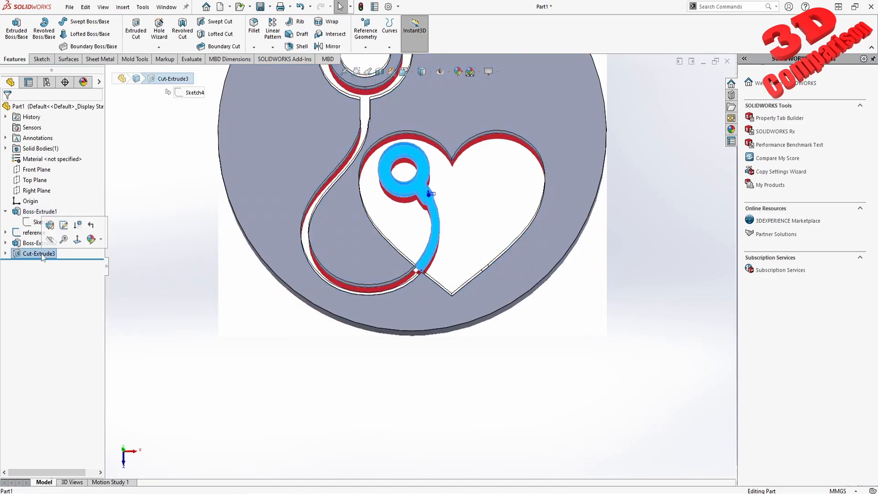
click(27, 244)
right_click(27, 245)
click(73, 354)
scroll(419, 264, up, 4)
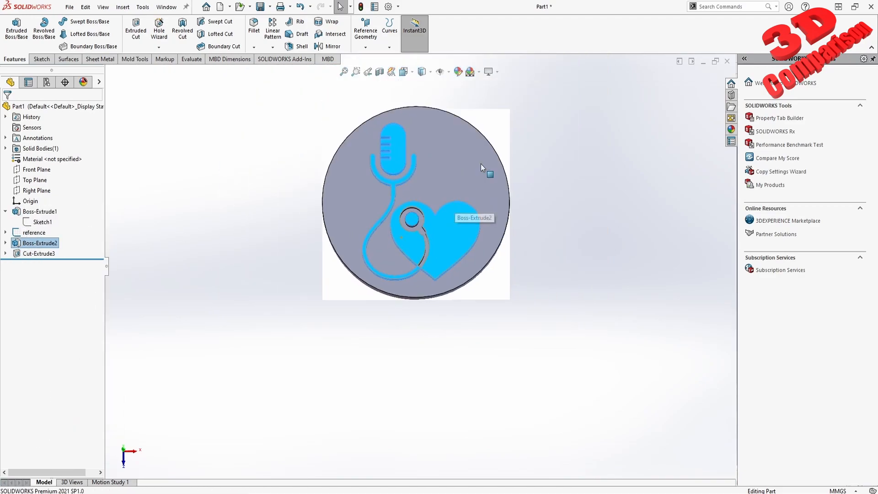
key(Escape)
- Examine the finished logo and the narrow junction where the cut tube meets the heart's edge
scroll(457, 182, down, 4)
middle_drag(411, 262, 424, 232)
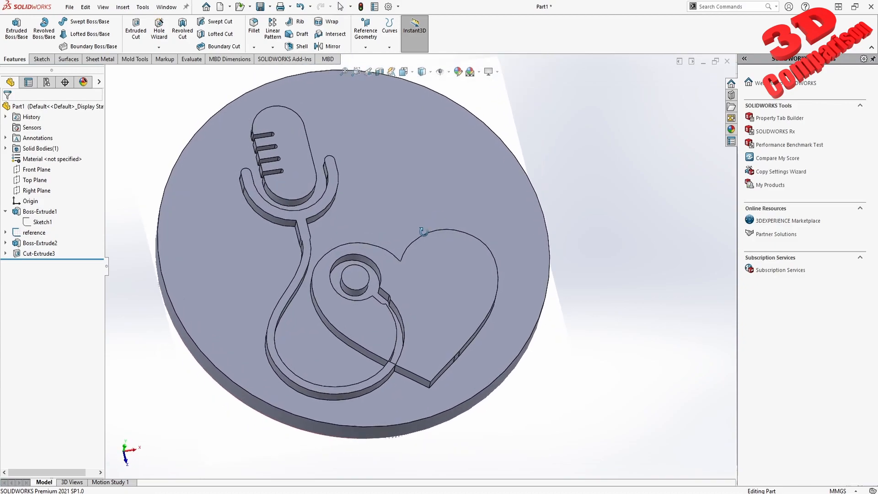
middle_drag(365, 267, 363, 414)
scroll(391, 328, down, 10)
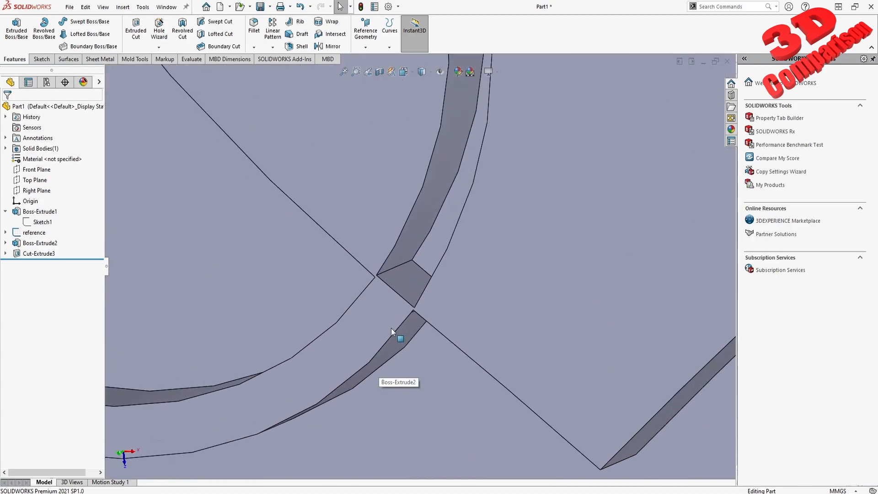
scroll(435, 291, up, 10)
middle_drag(439, 250, 464, 153)
scroll(463, 153, down, 3)
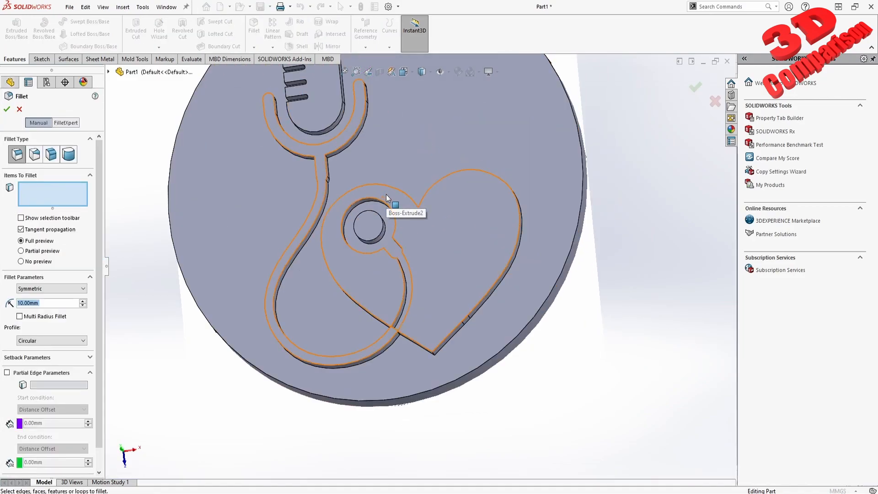
click(510, 188)
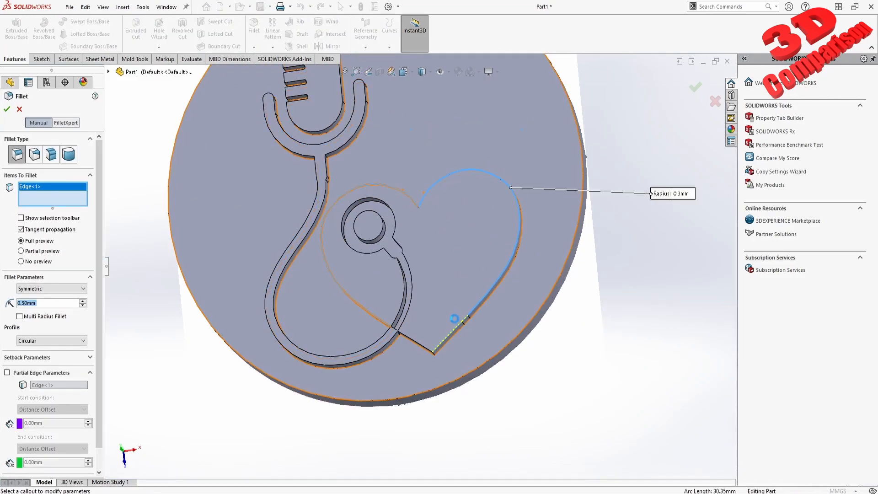
click(412, 338)
middle_drag(412, 297, 423, 270)
click(19, 109)
- Fillet all edges of the microphone body's raised top face, including the four slots, with a 0.3 mm radius
scroll(271, 113, down, 4)
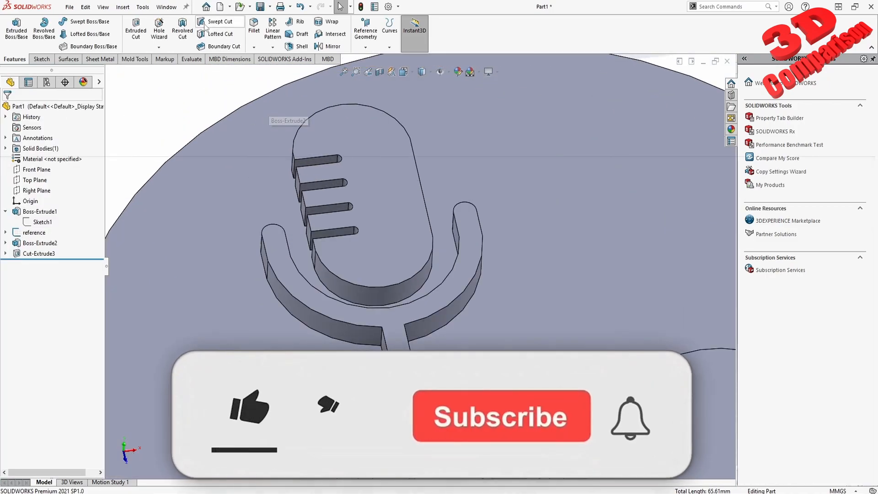
click(382, 124)
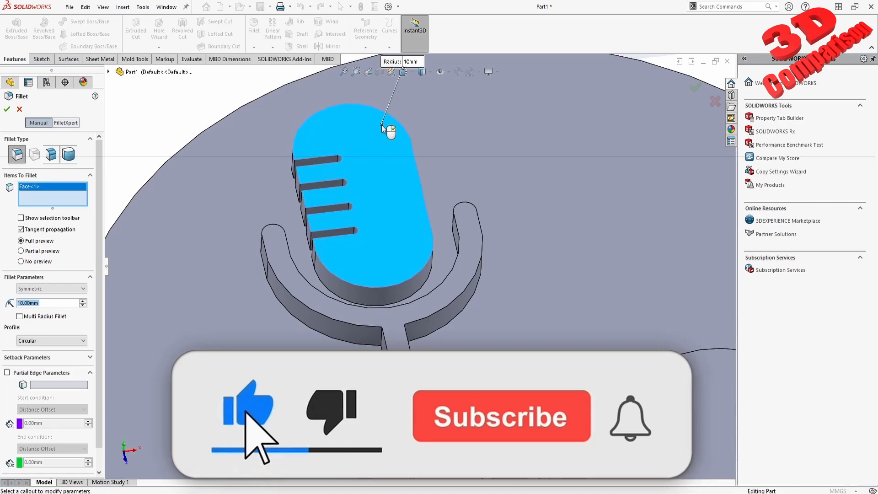
text(0.3)
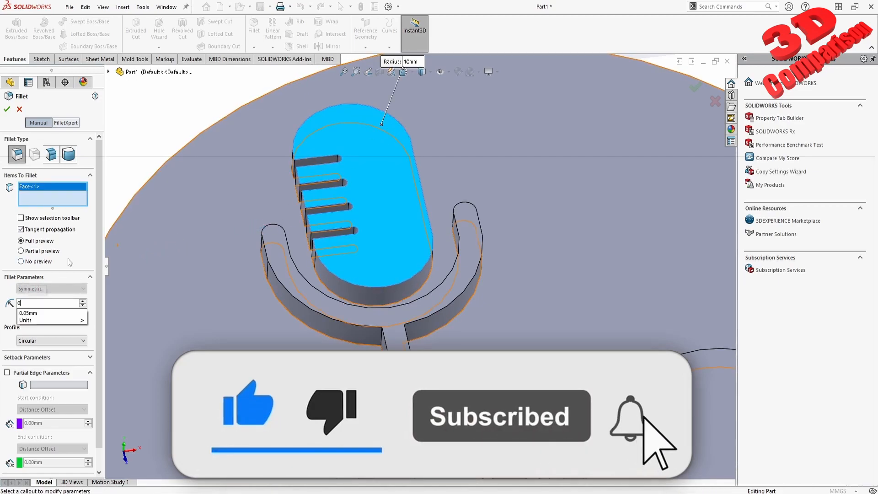
key(Tab)
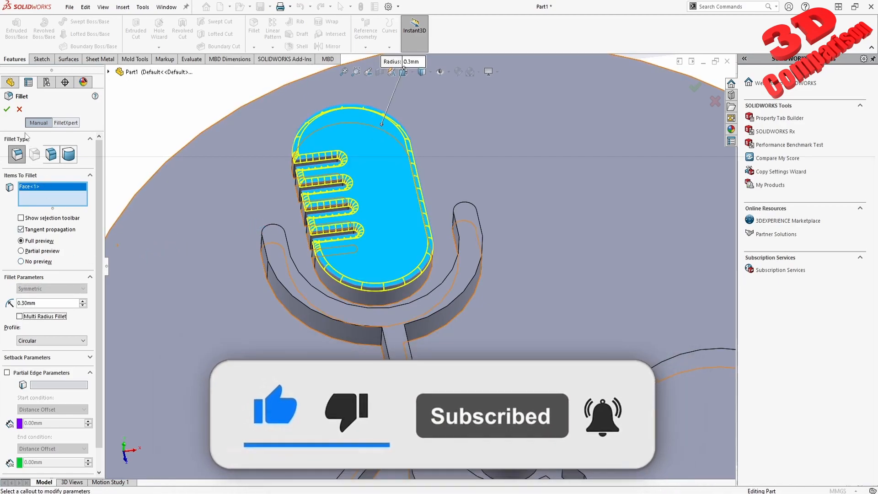
key(Return)
middle_drag(369, 254, 367, 339)
scroll(366, 339, up, 4)
scroll(425, 388, down, 3)
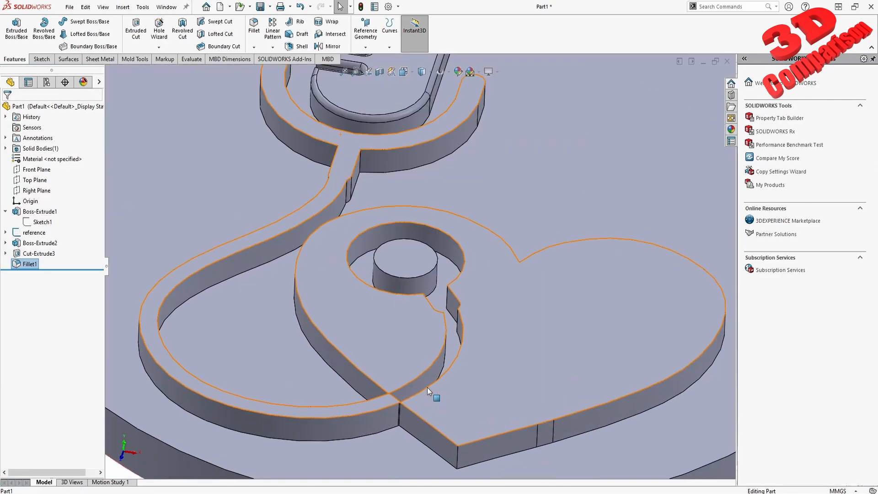
scroll(421, 377, up, 5)
middle_drag(397, 311, 412, 367)
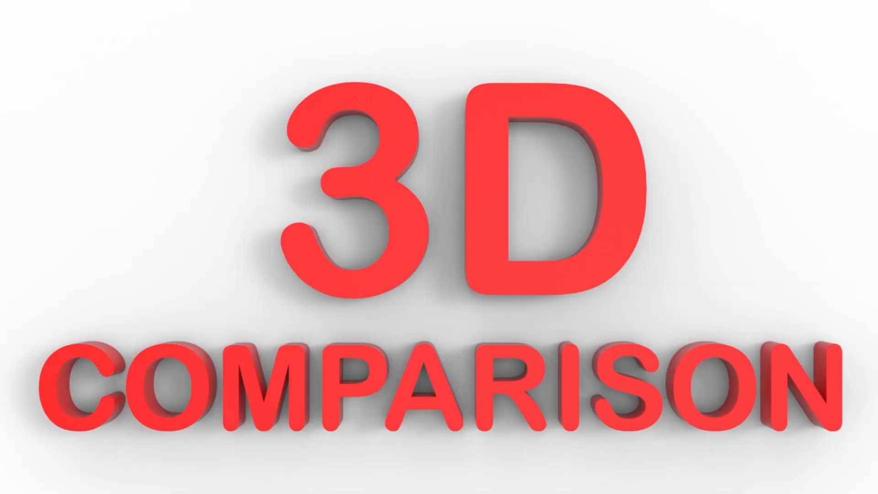